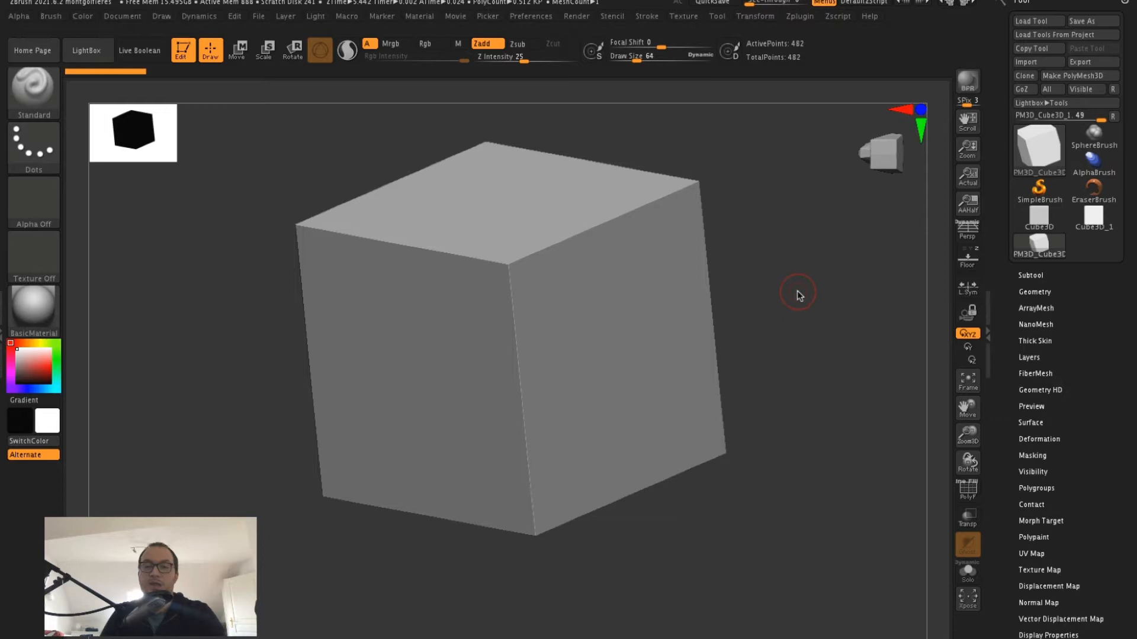
Step: Open the Crease options in the cube's geometry settings and inspect the cube from several angles
click(1034, 292)
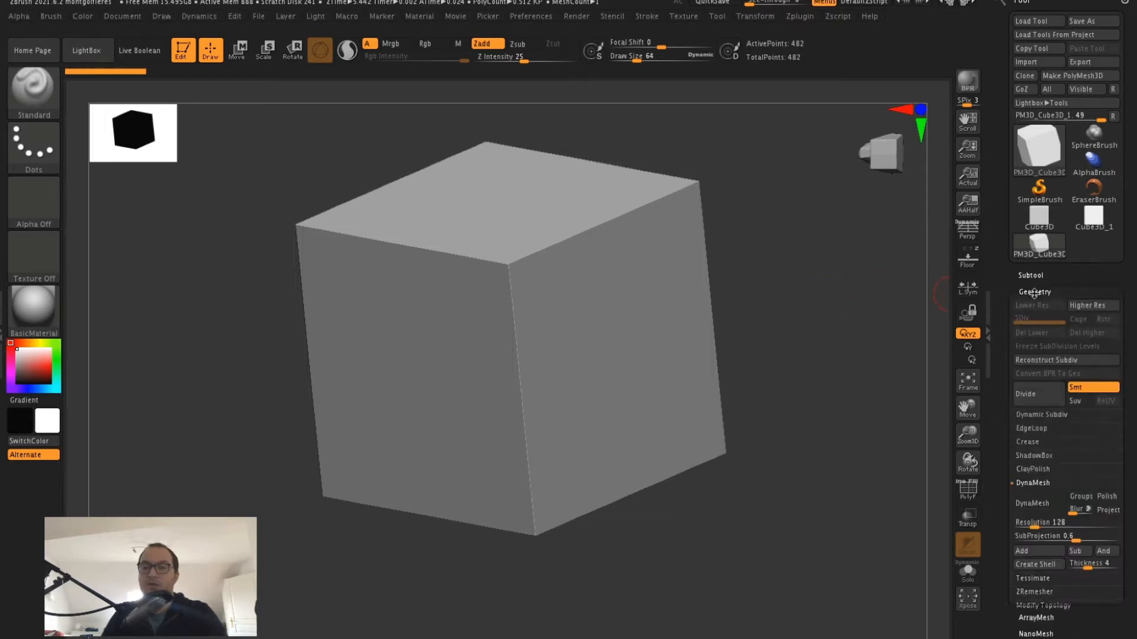
click(1027, 442)
drag(1001, 411, 1000, 396)
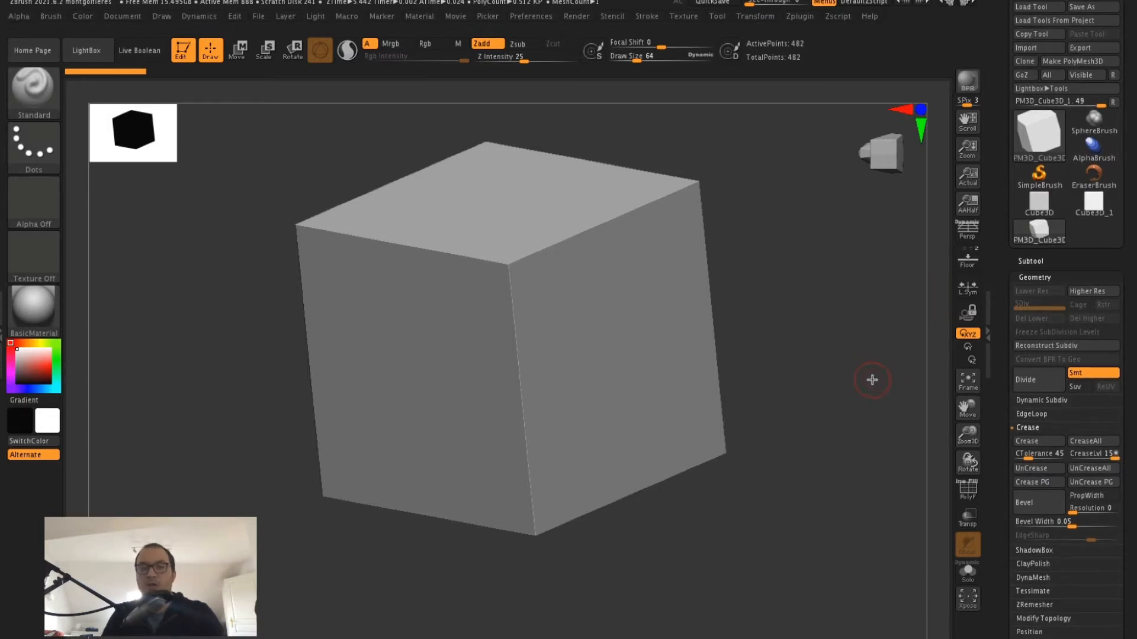
drag(870, 377, 876, 394)
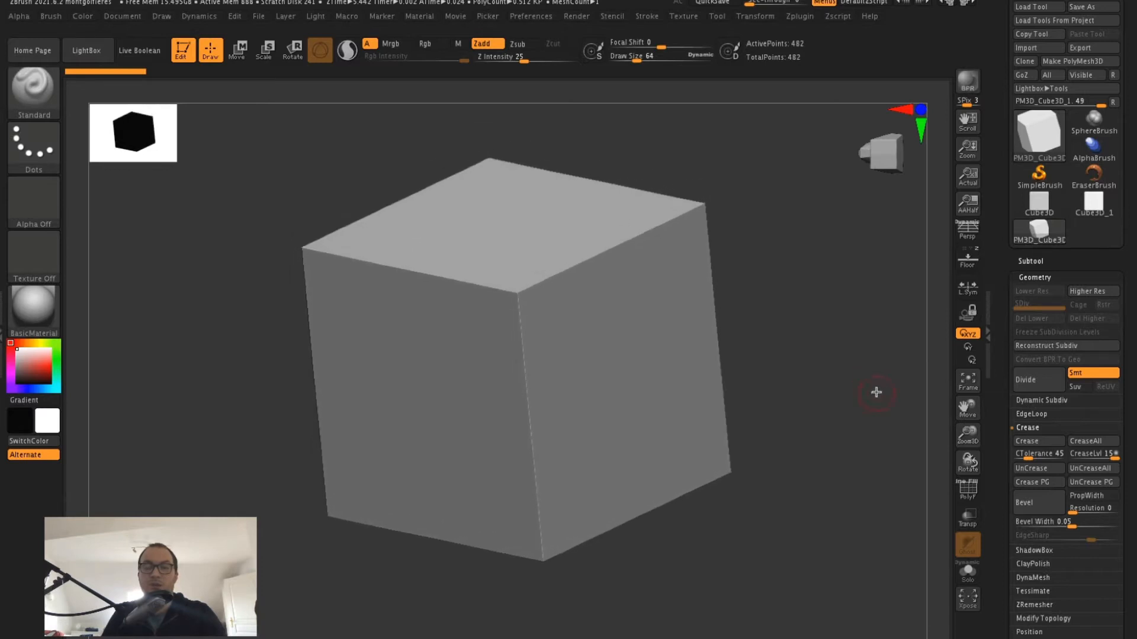
drag(761, 257, 774, 277)
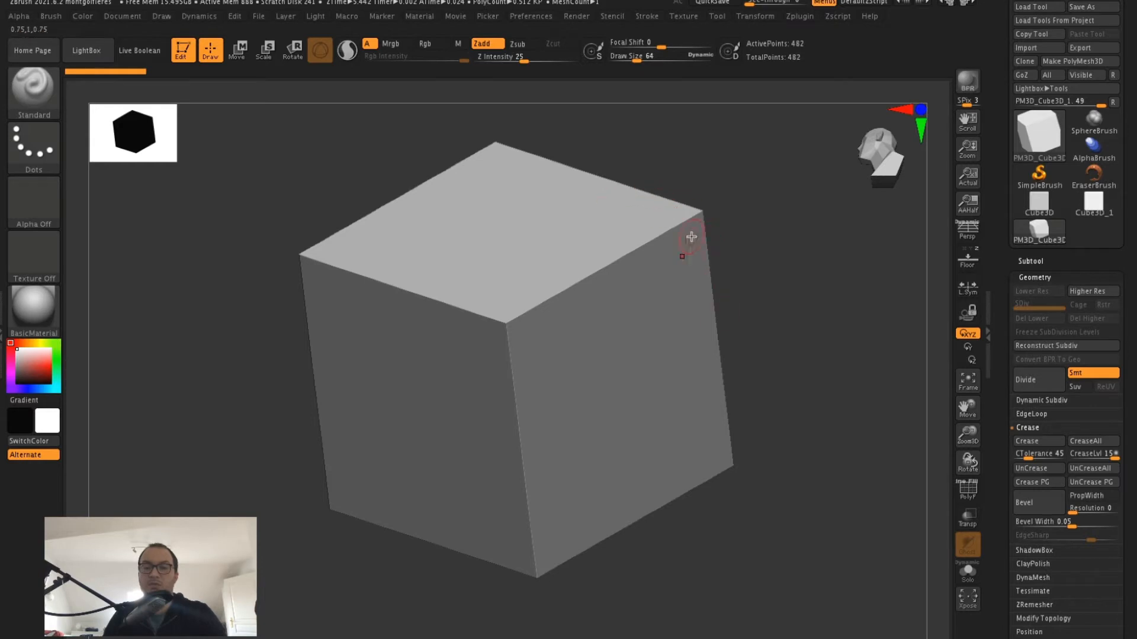
drag(789, 317, 722, 282)
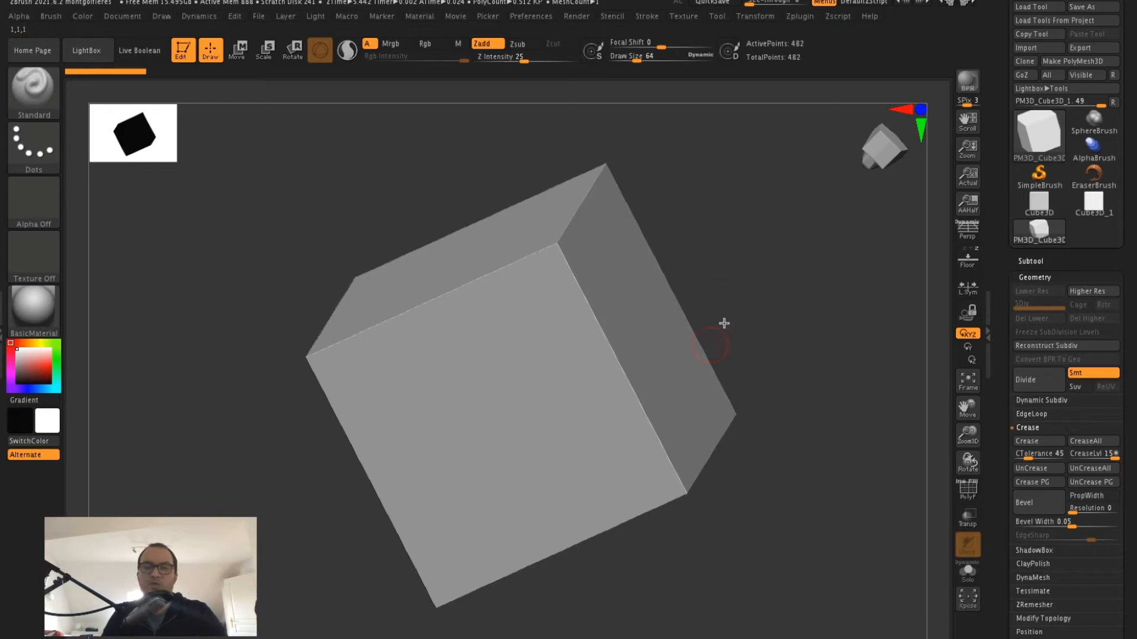
drag(690, 229, 761, 250)
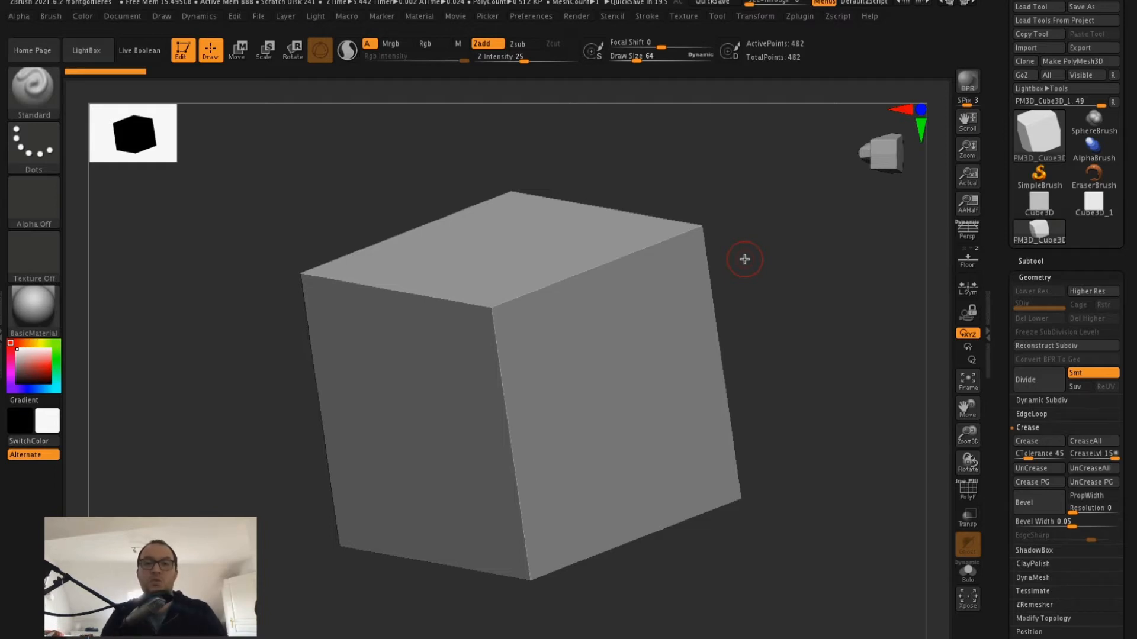
Step: Turn on the polyframe display to show the cube's topology
drag(813, 143, 740, 302)
click(967, 488)
click(1037, 278)
click(1038, 277)
drag(1007, 328, 1008, 285)
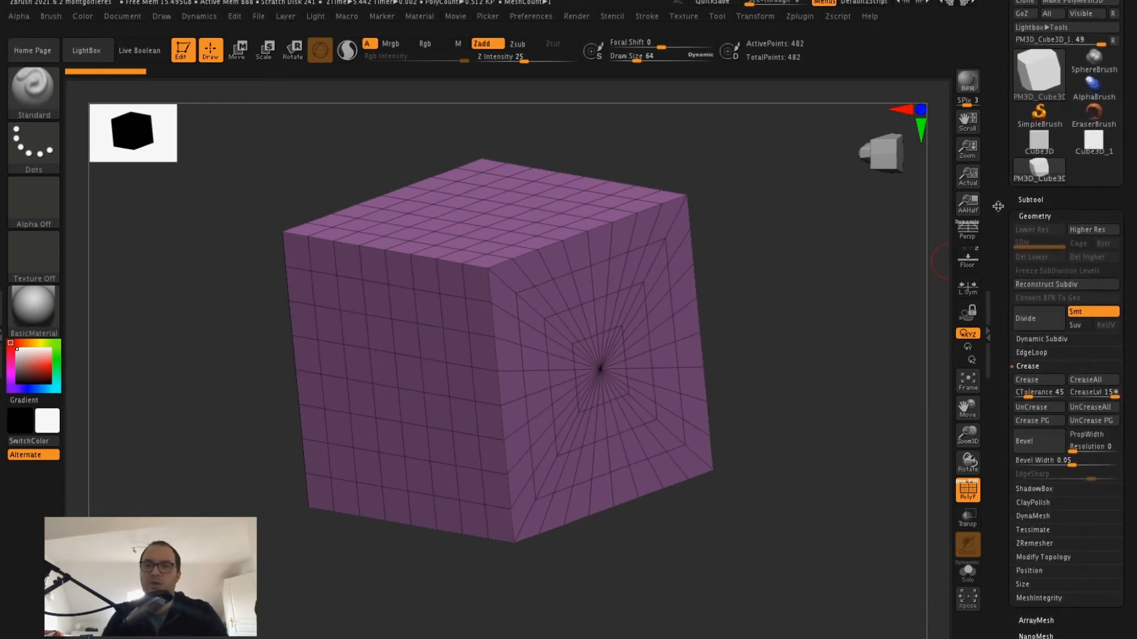
Step: Replace the active cube tool with the PolyMesh3D star
drag(998, 206, 998, 281)
click(1039, 148)
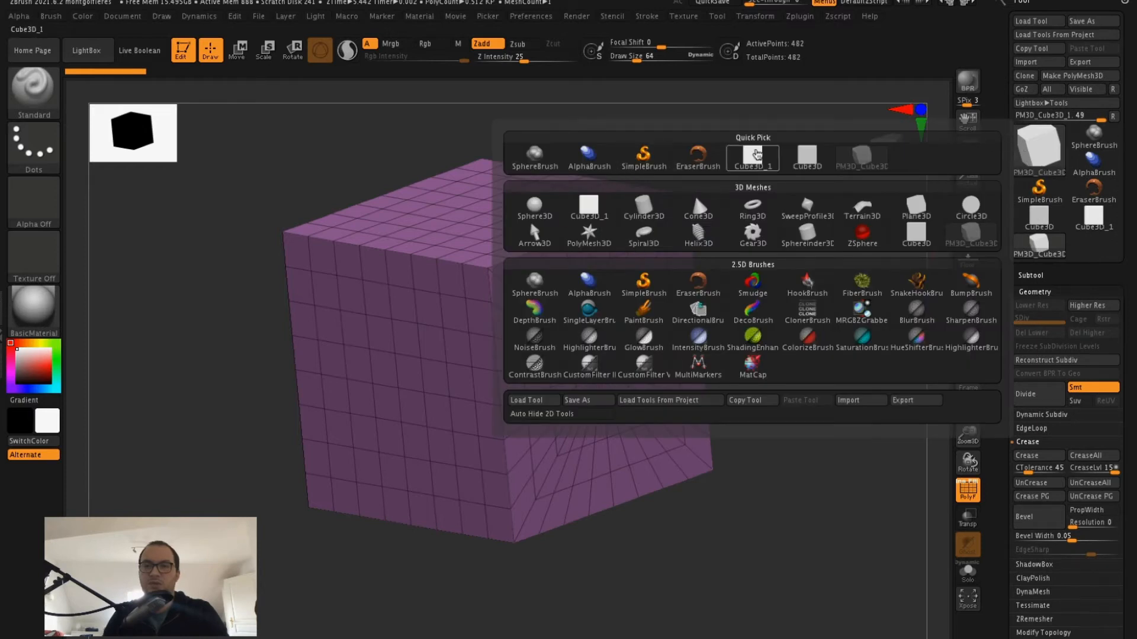
mouse_move(810, 240)
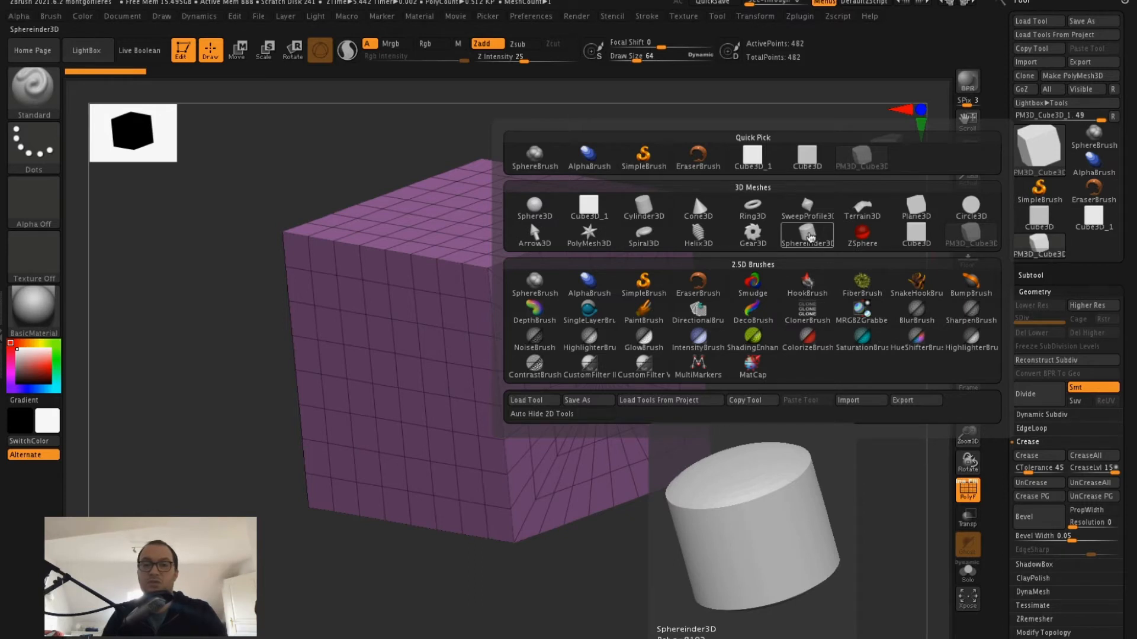
mouse_move(589, 239)
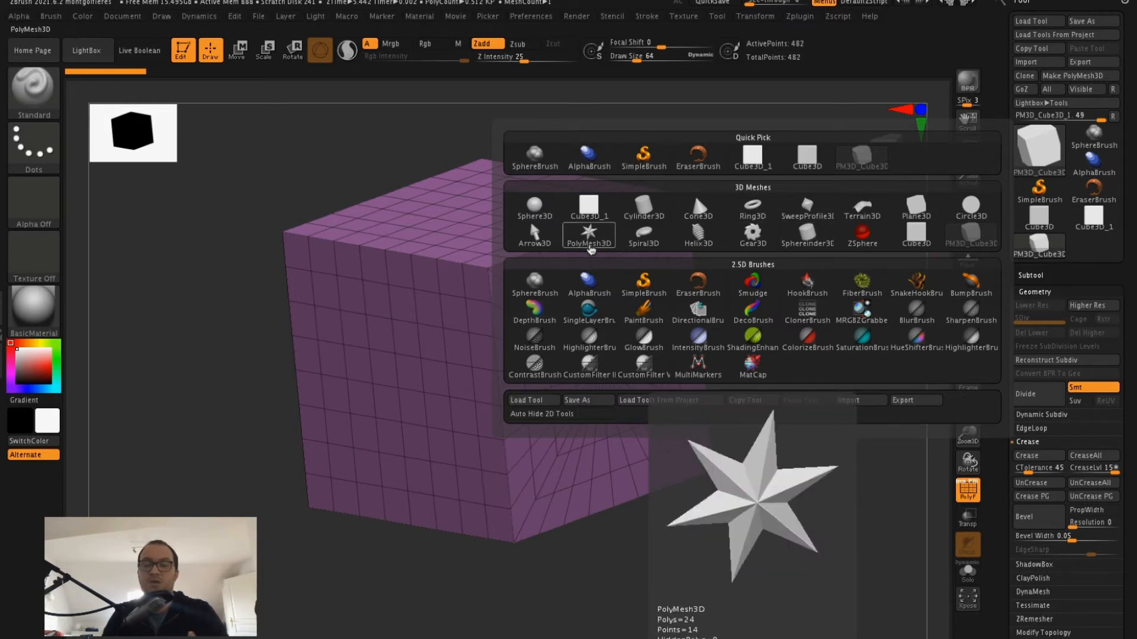
click(589, 244)
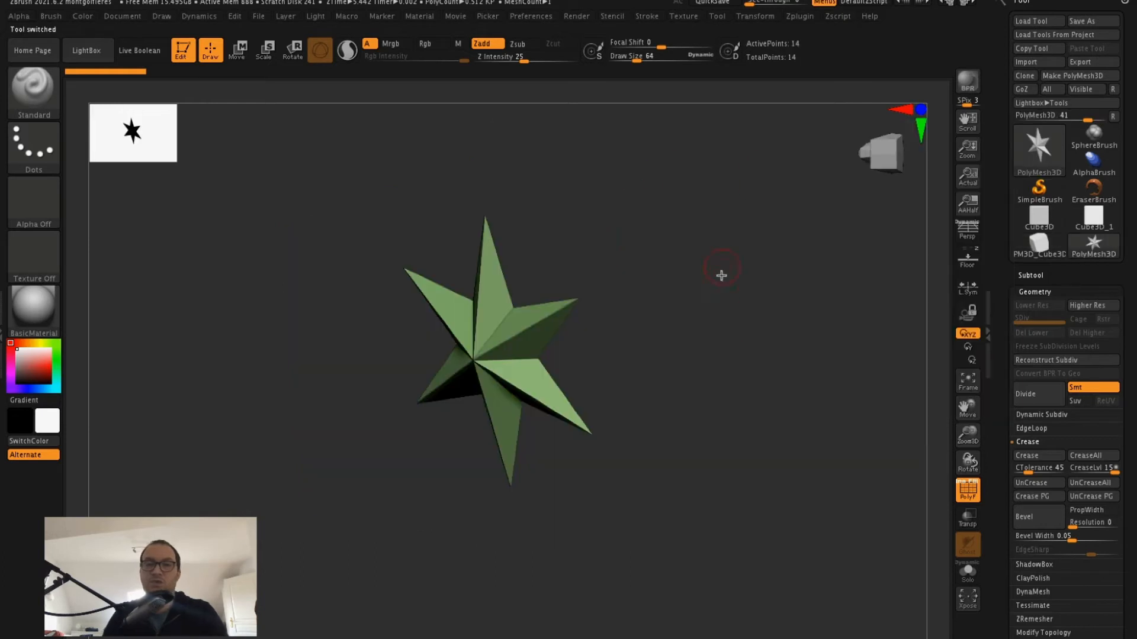
Step: Initialize the star as a QCube with a resolution of 2 on X, Y and Z, and frame it
scroll(1002, 440, down, 10)
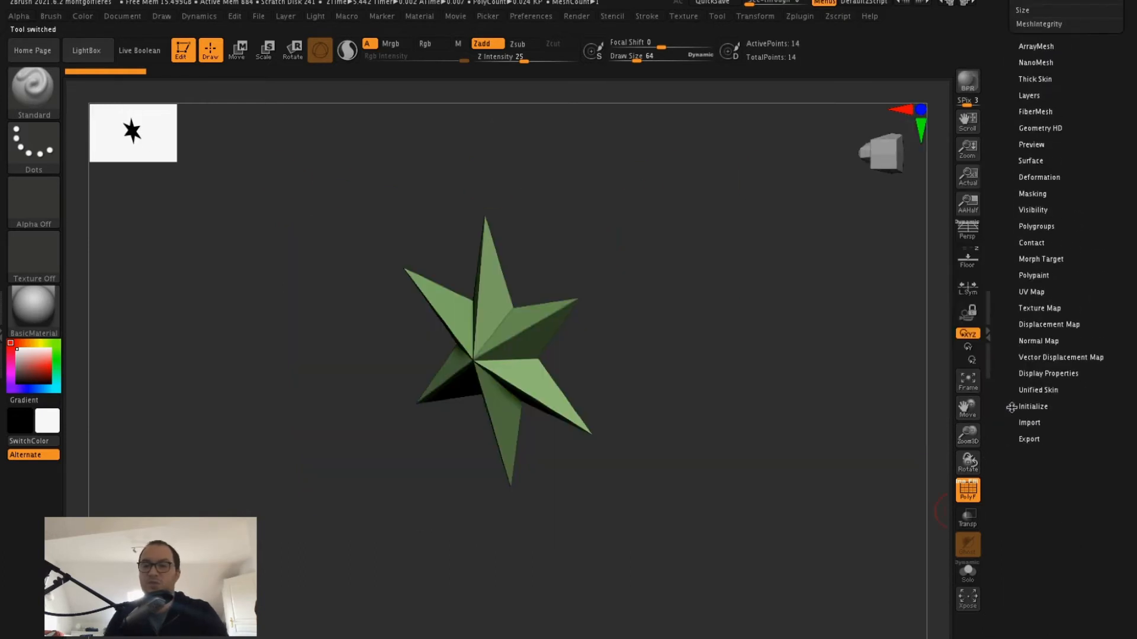
click(1033, 406)
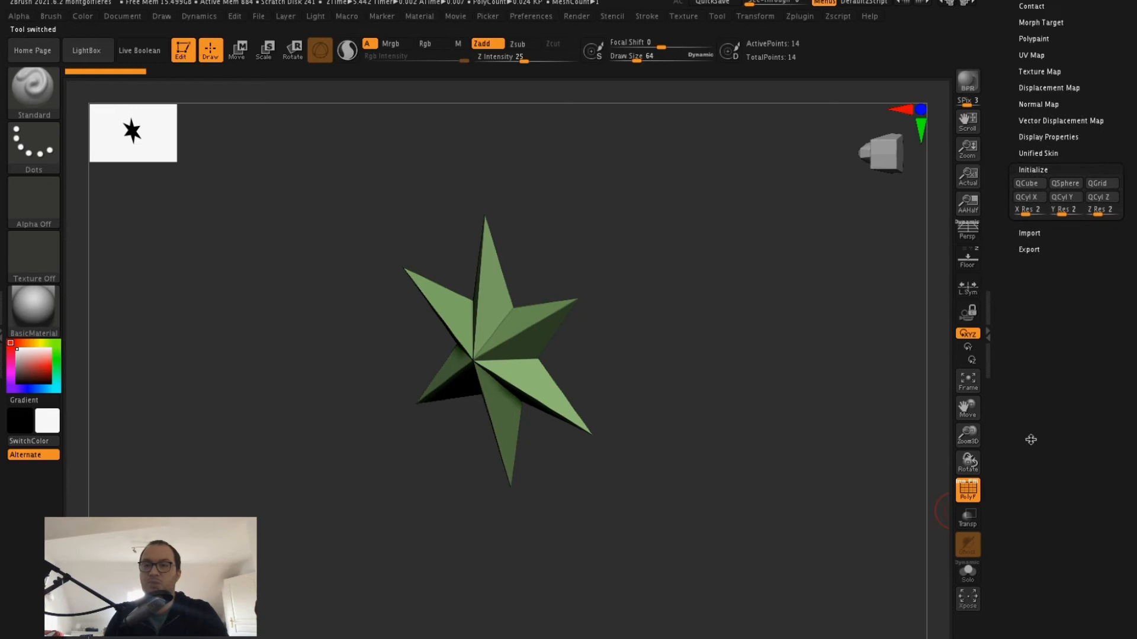
click(1030, 185)
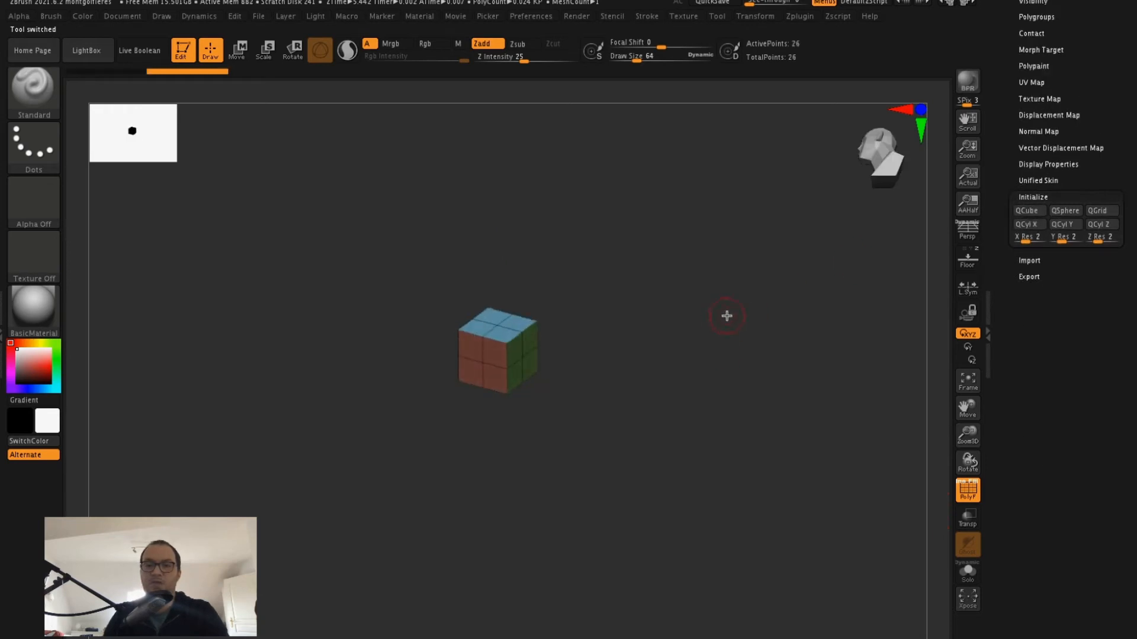
key(f)
ctrl+right_drag(733, 386, 738, 459)
right_drag(823, 341, 796, 353)
alt+right_drag(815, 354, 813, 396)
Step: Open the Crease options in the new cube's geometry settings and crease all of its edges
drag(1016, 137, 990, 291)
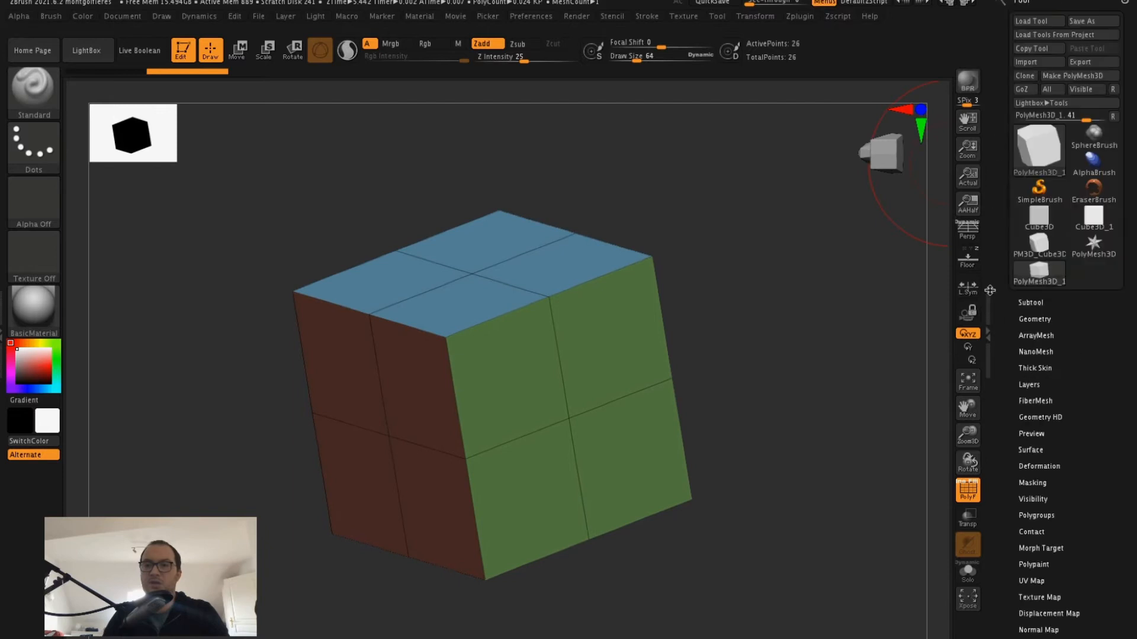
click(1035, 319)
click(1028, 469)
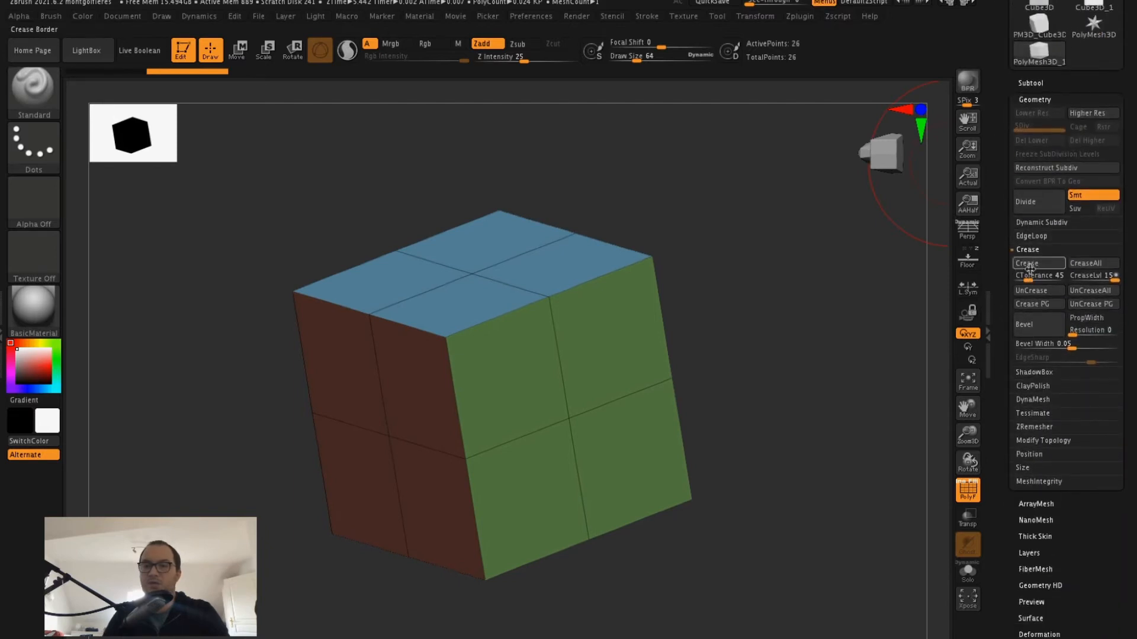
drag(822, 304, 831, 312)
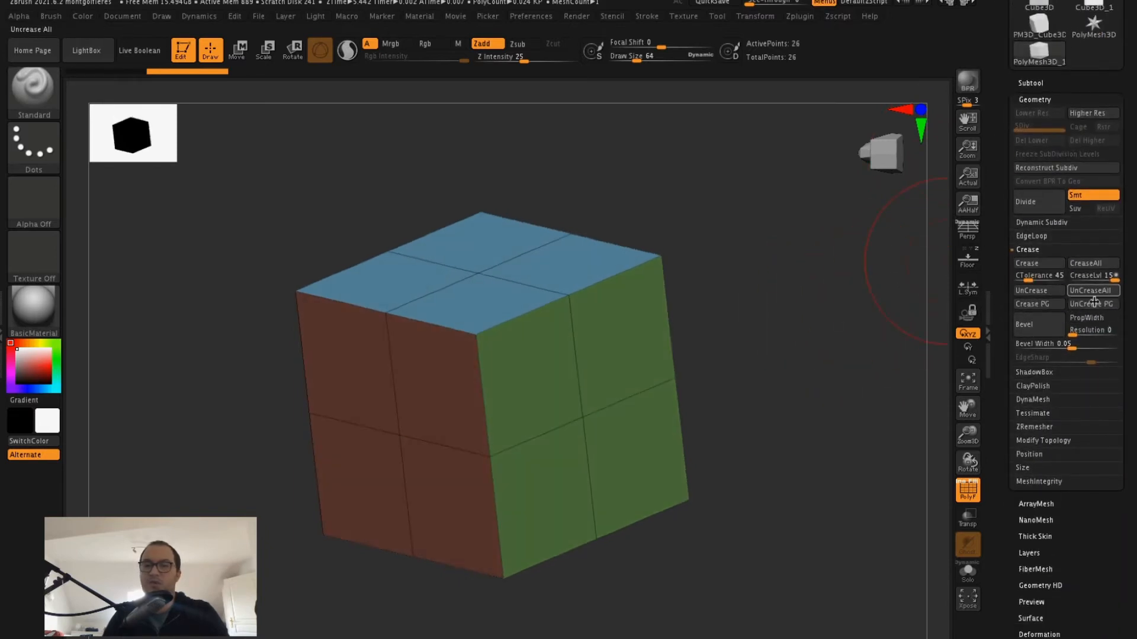
click(1087, 264)
drag(734, 332, 845, 198)
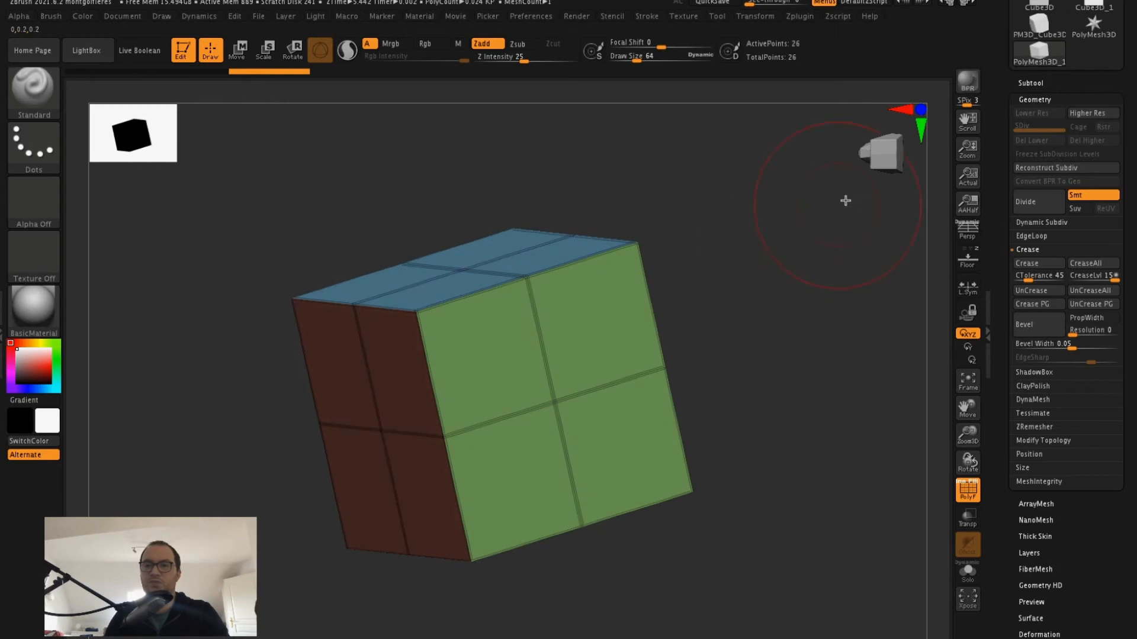
Step: Divide the fully creased cube twice and hide the polyframe to check the sharp edges
click(1032, 205)
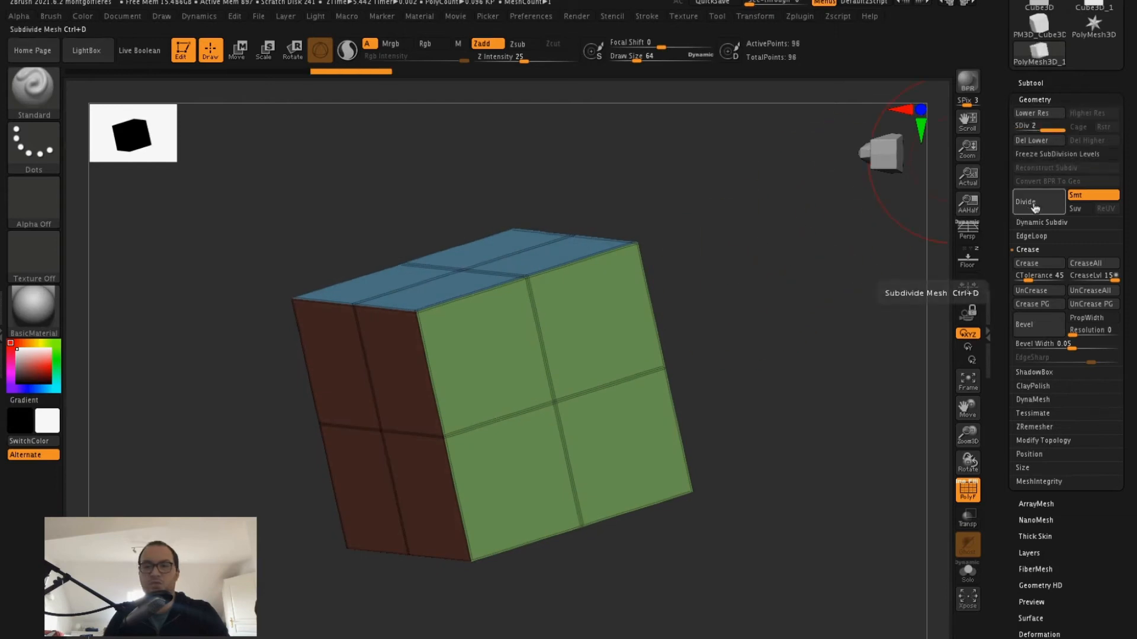
click(1034, 206)
click(967, 490)
drag(942, 425, 874, 408)
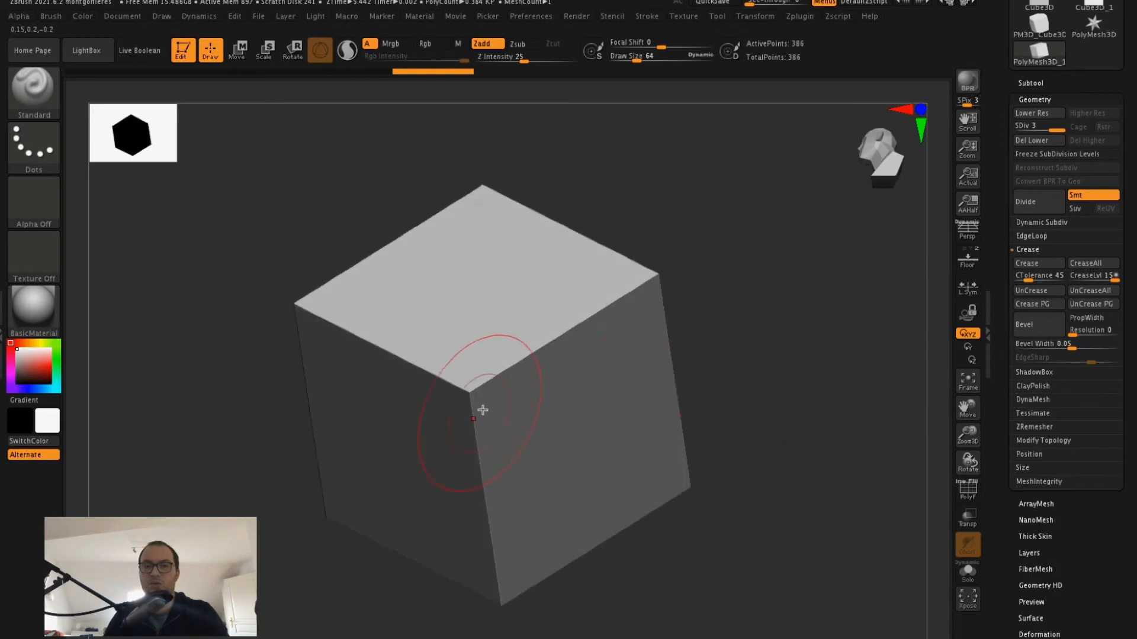
drag(766, 287, 769, 268)
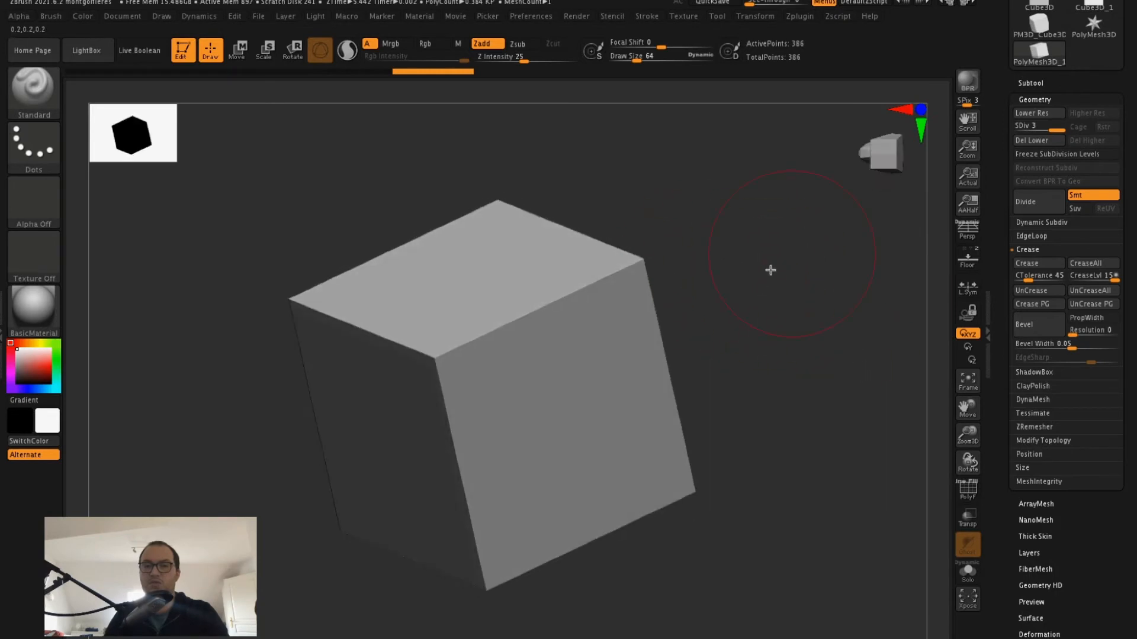
Step: Return the cube to subdivision level 1, delete the higher levels and show the polyframe
click(1020, 128)
click(1083, 143)
drag(995, 338, 996, 257)
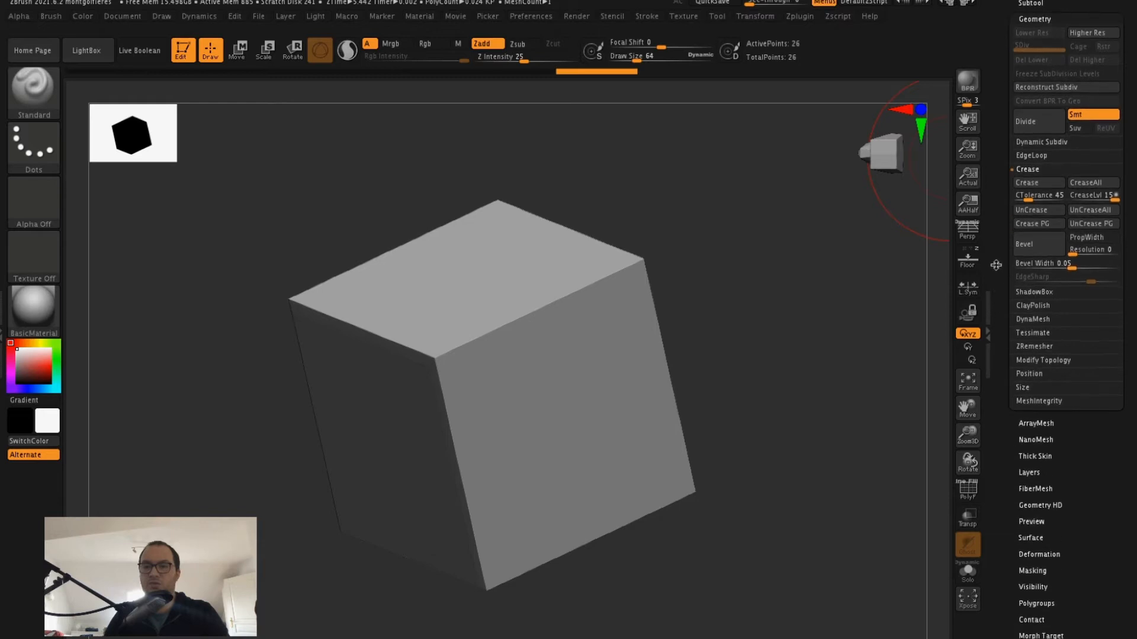
drag(1009, 324, 1001, 313)
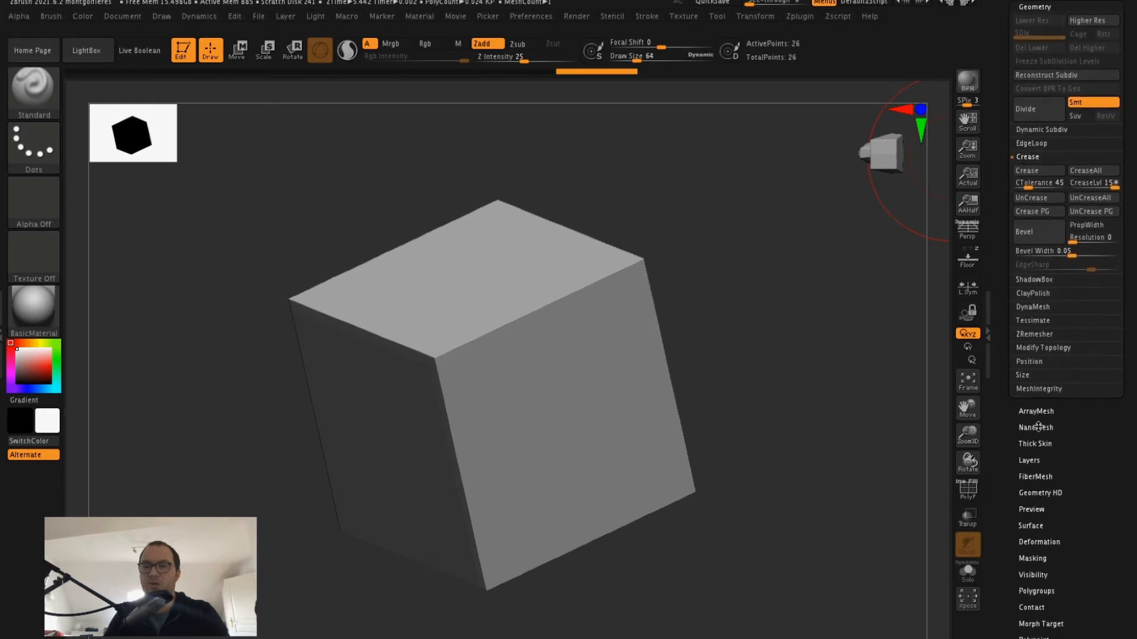
mouse_move(1013, 433)
mouse_down()
mouse_move(1019, 456)
mouse_move(1020, 445)
mouse_up()
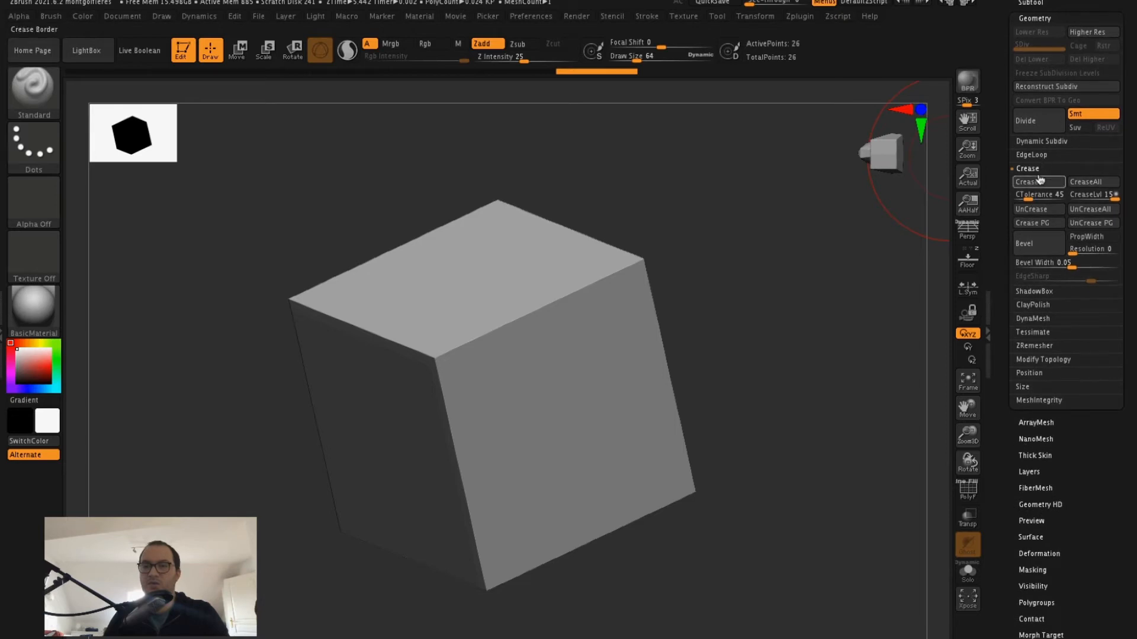
click(968, 489)
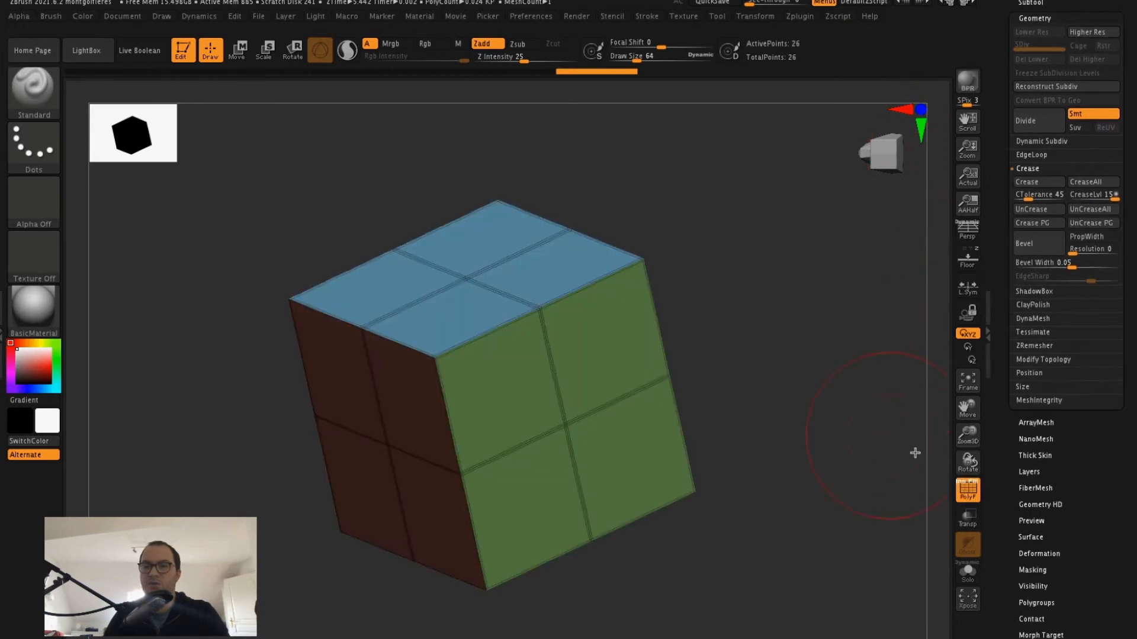
Step: Remove all creases from the cube and divide it three times
click(1087, 212)
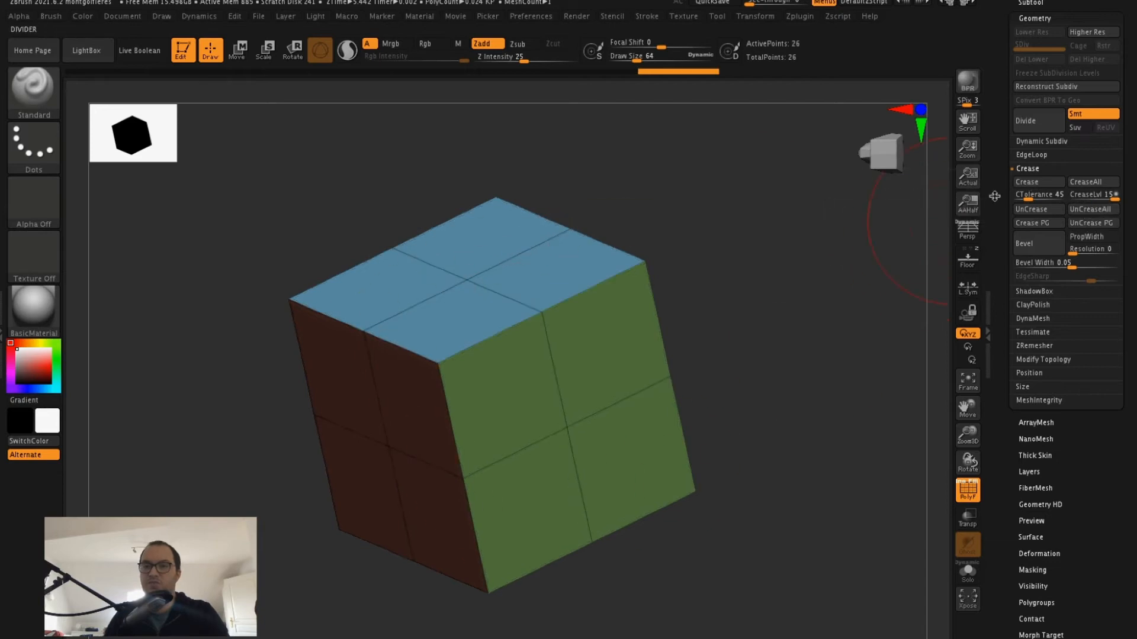
scroll(1032, 197, up, 2)
click(1032, 197)
click(1033, 200)
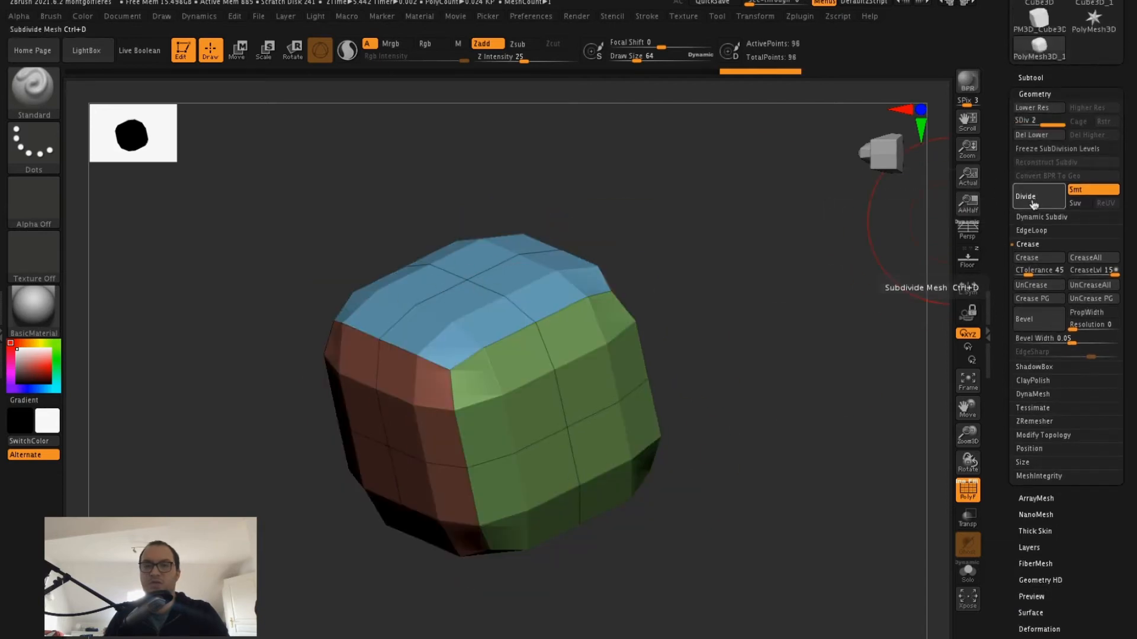
click(1033, 204)
drag(817, 347, 829, 282)
Step: Step down to the lowest subdivision level, restore the original cube shape with Cage, and delete the higher levels
key(shift+d)
key(shift+d)
key(shift+d)
drag(764, 331, 913, 241)
drag(1058, 124, 951, 162)
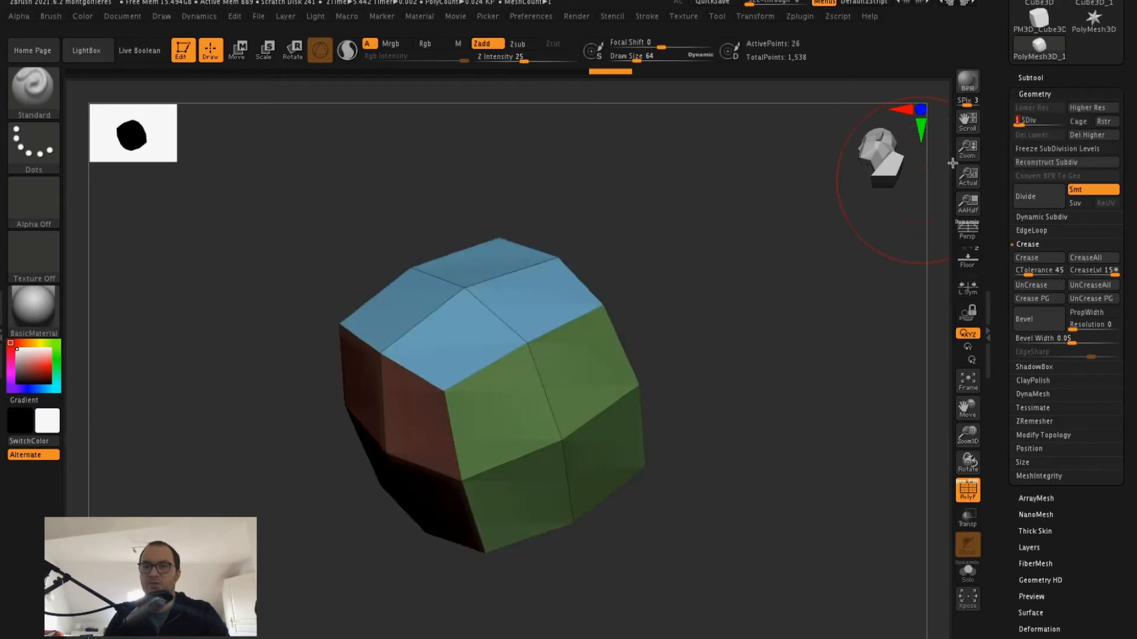
click(1075, 122)
drag(863, 198, 941, 150)
click(1089, 135)
drag(761, 329, 803, 246)
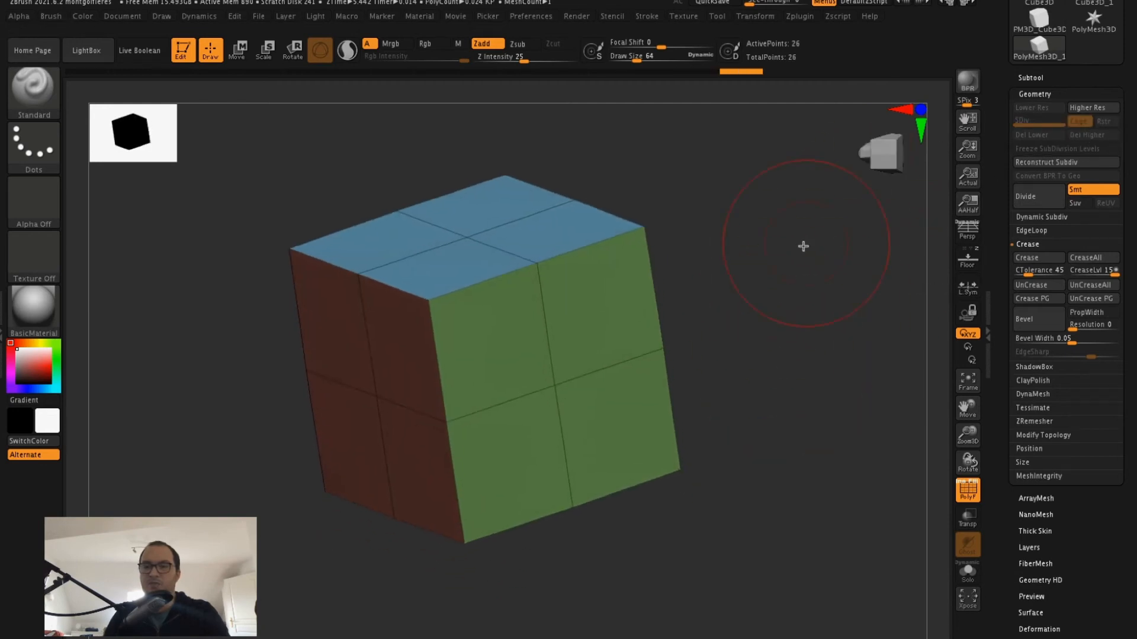
Step: Crease the edges along the cube's polygroup borders and reduce the draw size to about 13.7
click(1037, 258)
mouse_move(847, 284)
mouse_down()
mouse_move(827, 297)
mouse_move(835, 284)
mouse_move(815, 332)
mouse_move(870, 248)
mouse_up()
key(ctrl)
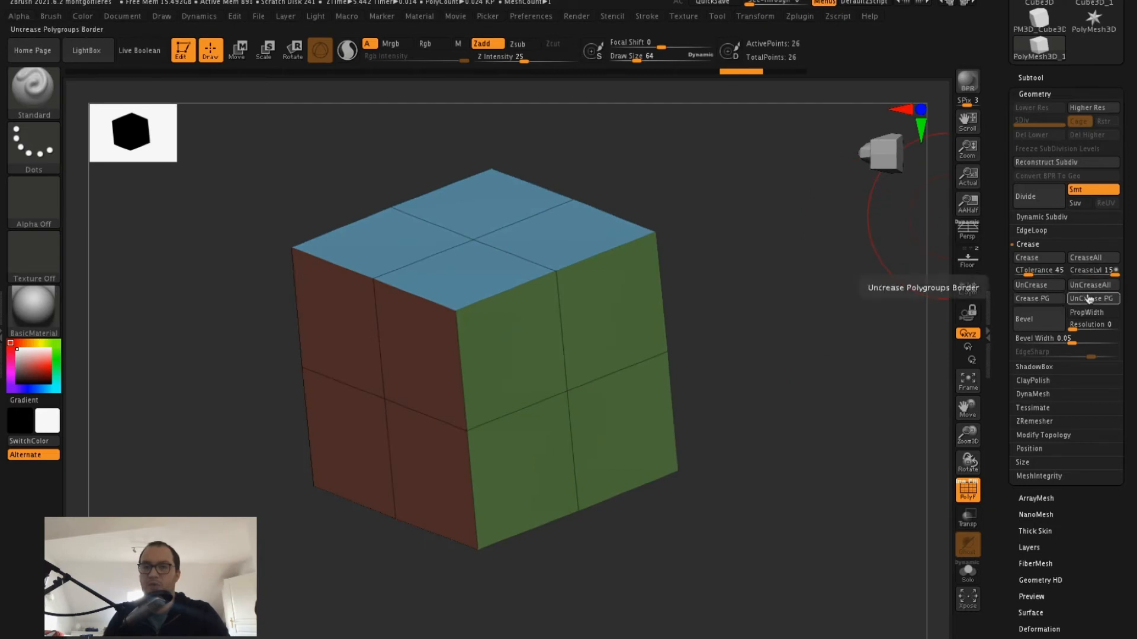
mouse_move(787, 297)
alt+mouse_down()
mouse_move(792, 335)
mouse_move(779, 335)
alt+mouse_up()
key(s)
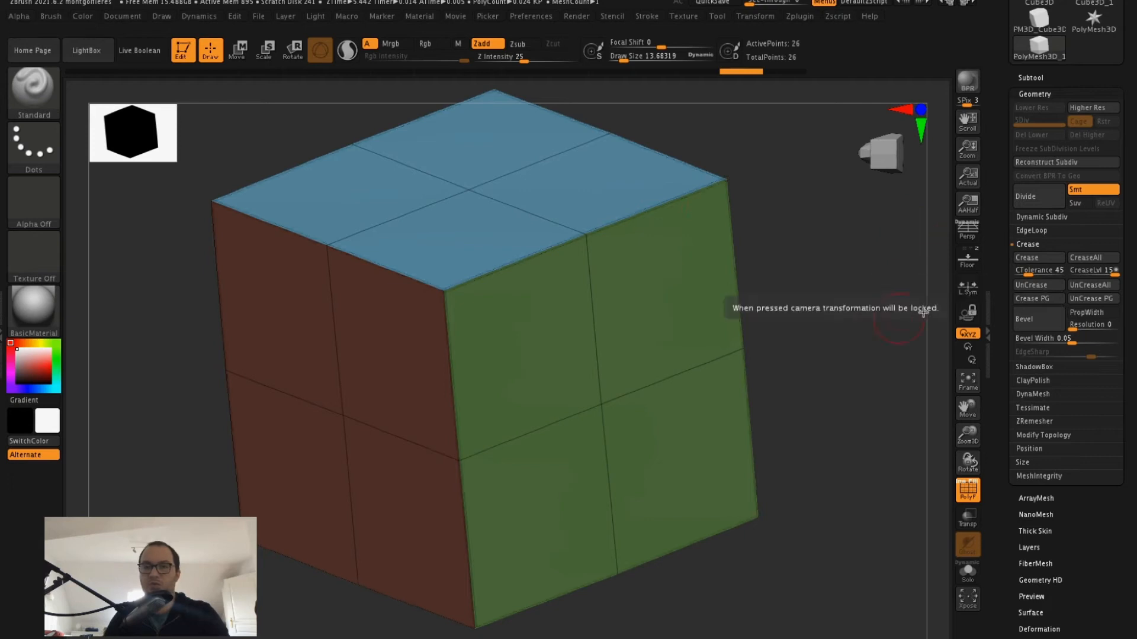
drag(737, 307, 846, 290)
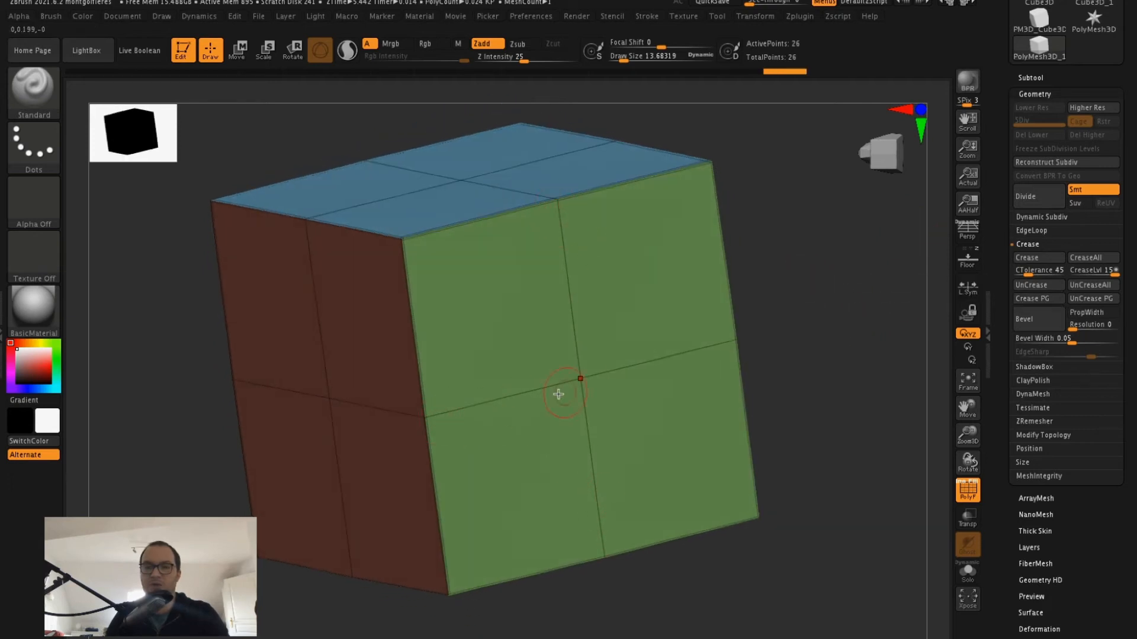
Step: Try creasing every edge of the cube, and undo it
click(1090, 259)
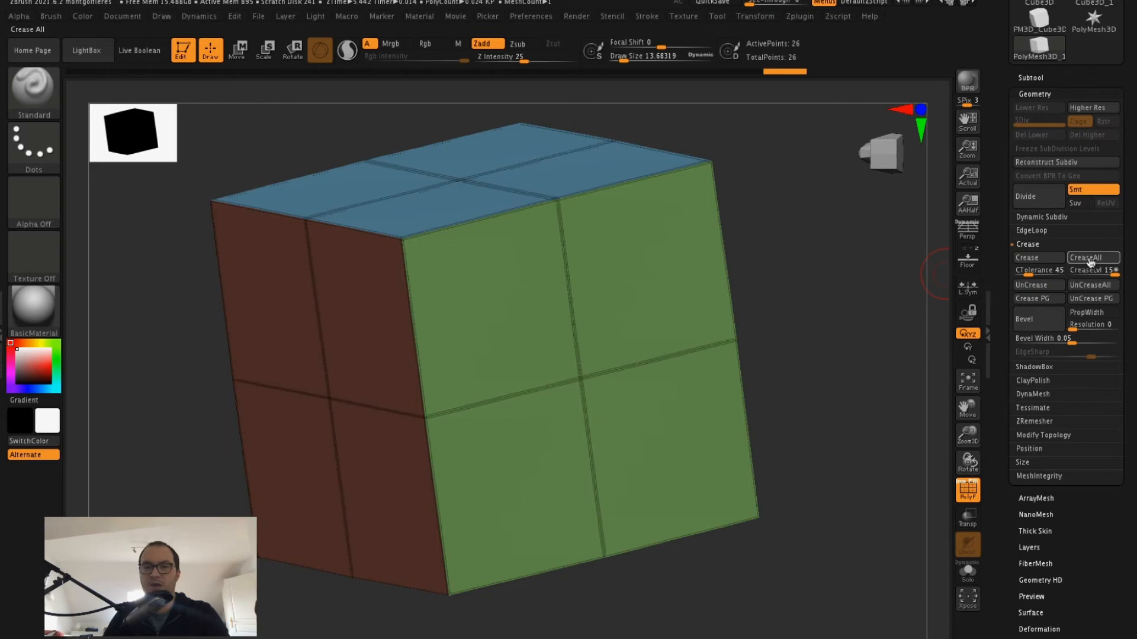
key(ctrl+z)
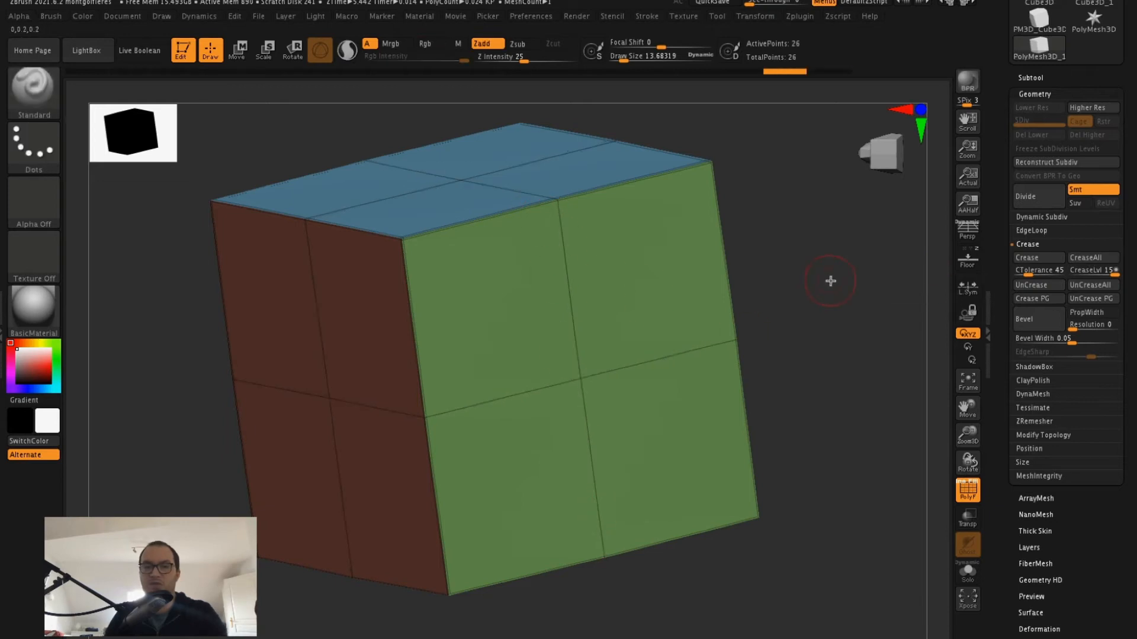
Step: Divide the cube with creased polygroup borders up to subdivision level 3 and hide the polyframe
drag(877, 248, 887, 296)
drag(786, 271, 808, 217)
click(1035, 197)
click(970, 490)
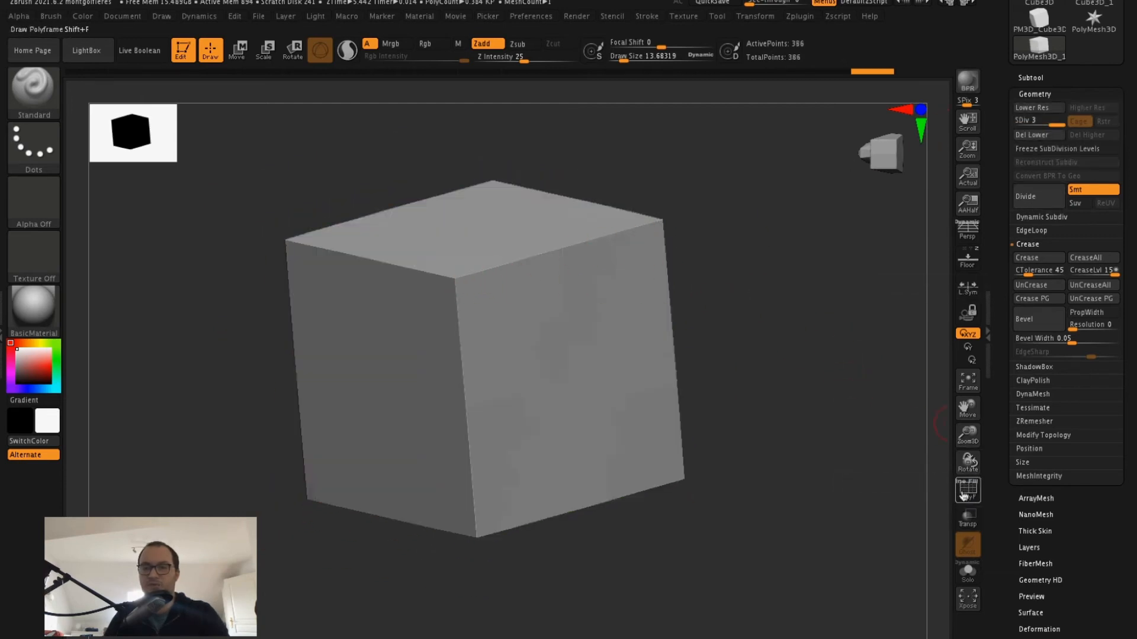
Step: Show the polyframe again, and undo the subdivisions and the polygroup border creases on the cube
click(965, 491)
key(shift+d)
key(shift+d)
mouse_move(851, 386)
mouse_down()
mouse_move(858, 350)
mouse_move(863, 411)
mouse_move(882, 343)
mouse_move(870, 315)
mouse_up()
key(ctrl+z)
key(ctrl+z)
key(ctrl+z)
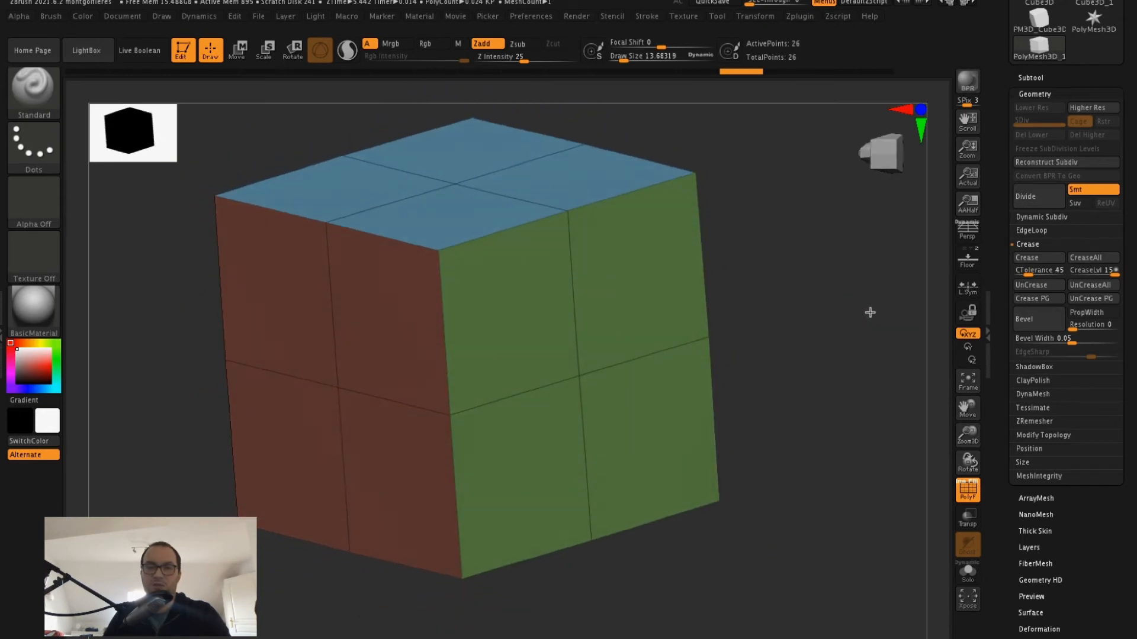
Step: Choose the ZModeler brush and set its edge action to Crease with the EdgeLoop Complete target
click(34, 88)
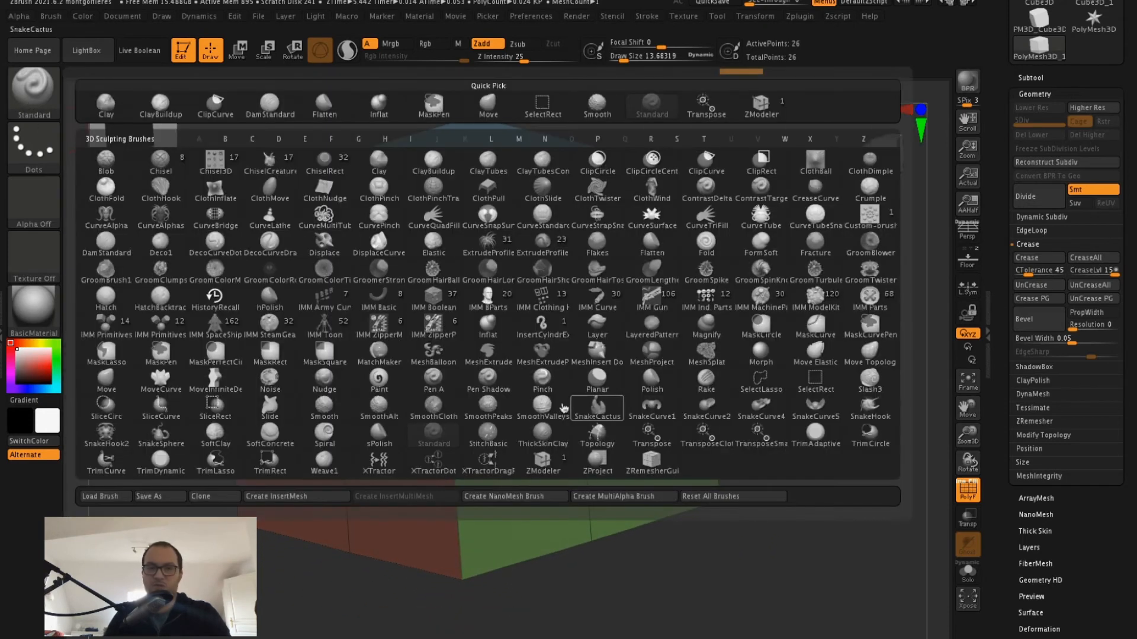
click(543, 462)
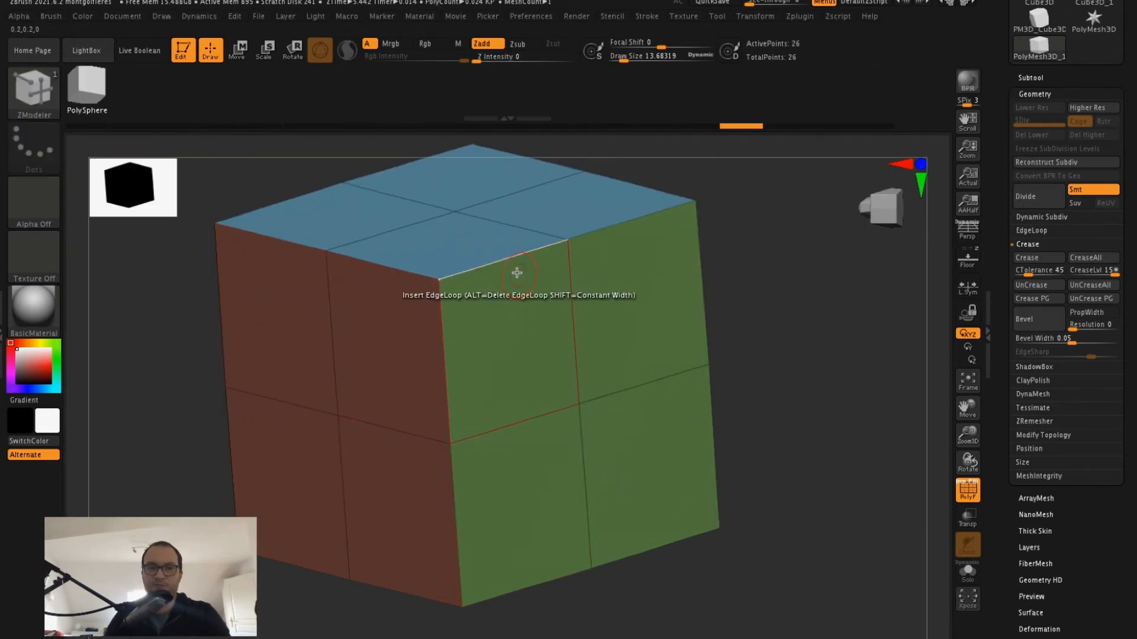
key(space)
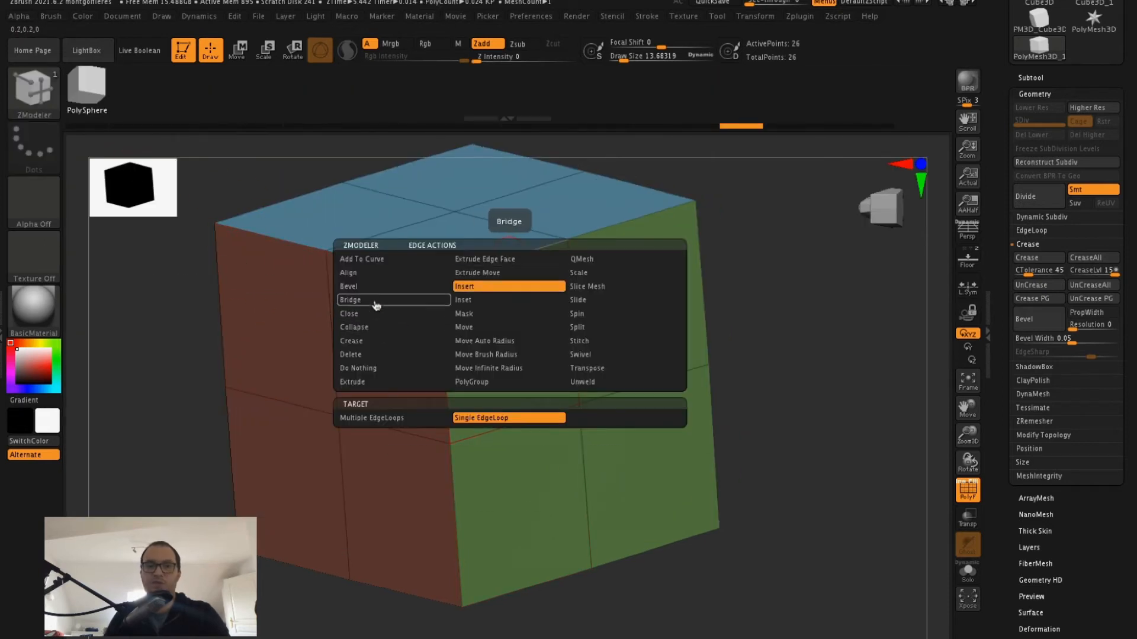
click(386, 340)
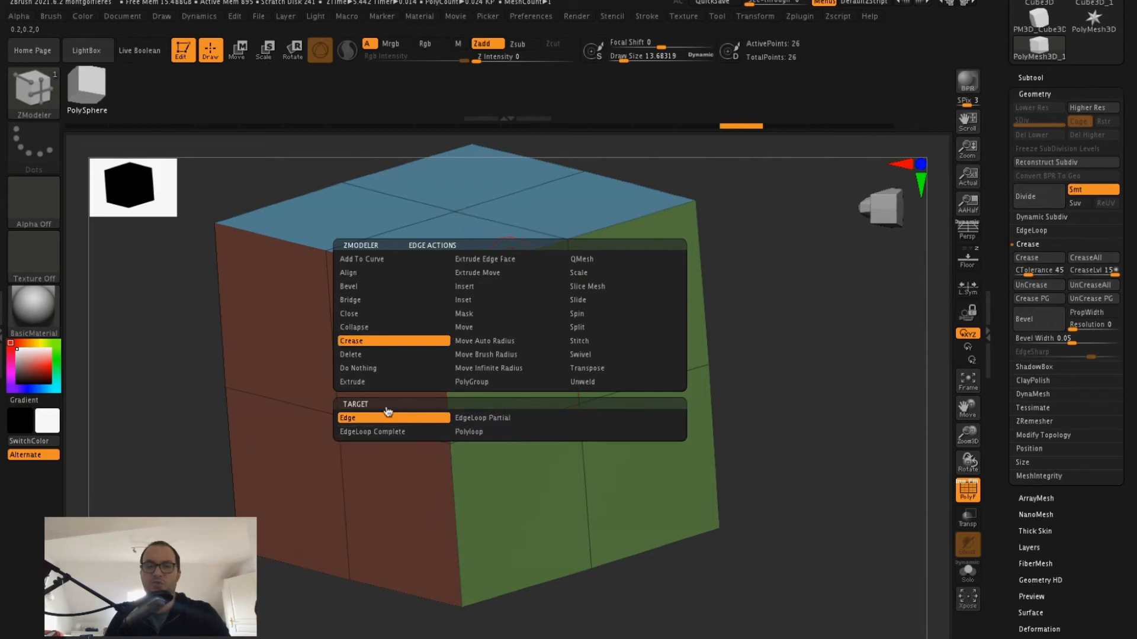
click(391, 432)
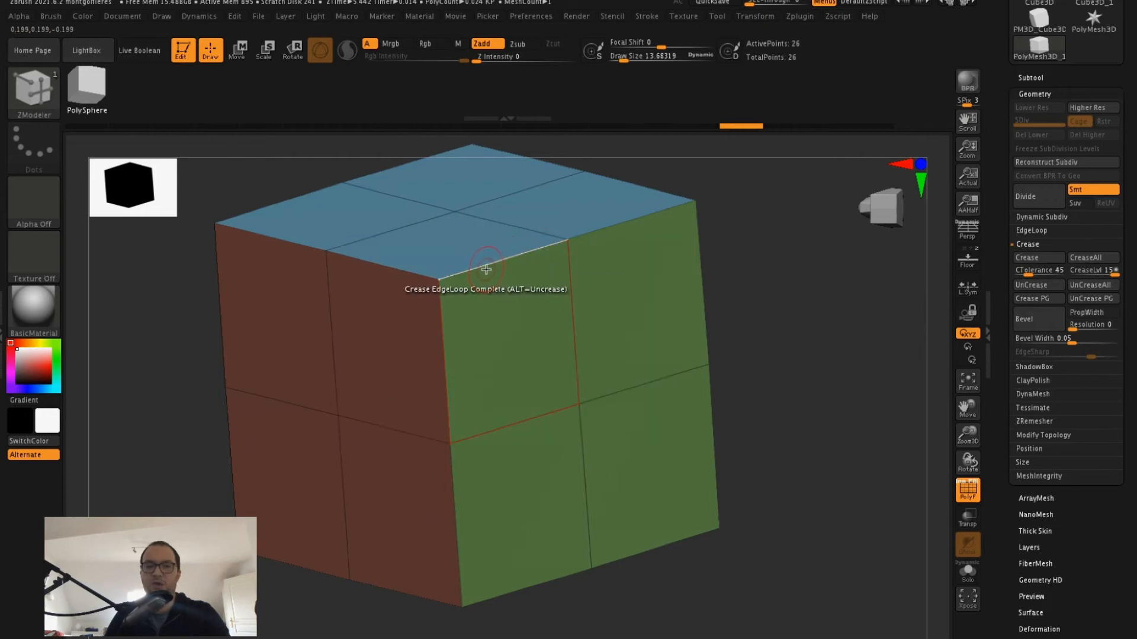
Step: Crease the complete edge loop around the cube's blue top face, and divide the cube up to subdivision level 3
drag(746, 302, 668, 376)
drag(408, 363, 236, 195)
drag(736, 315, 747, 267)
click(1025, 197)
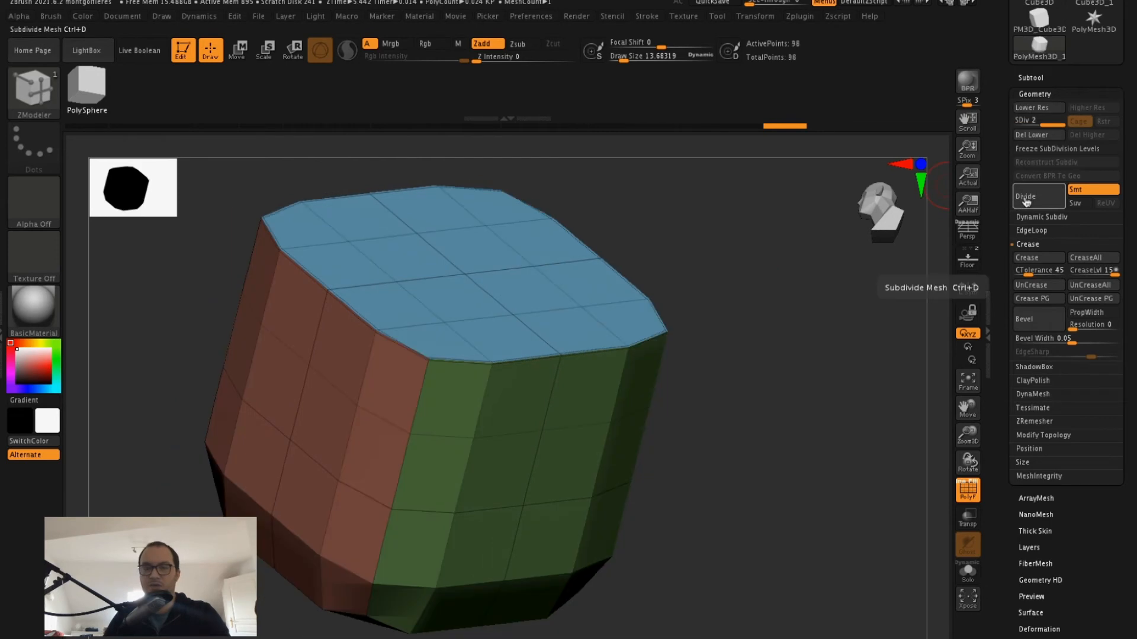
click(1024, 199)
drag(878, 215, 755, 319)
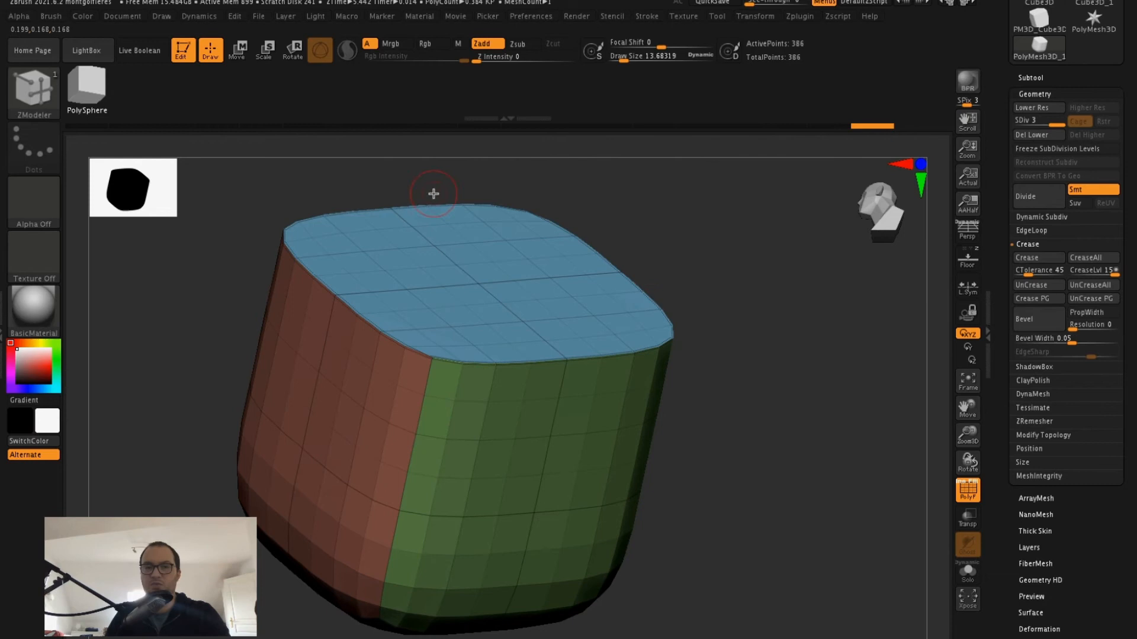
drag(756, 319, 650, 459)
drag(718, 414, 753, 444)
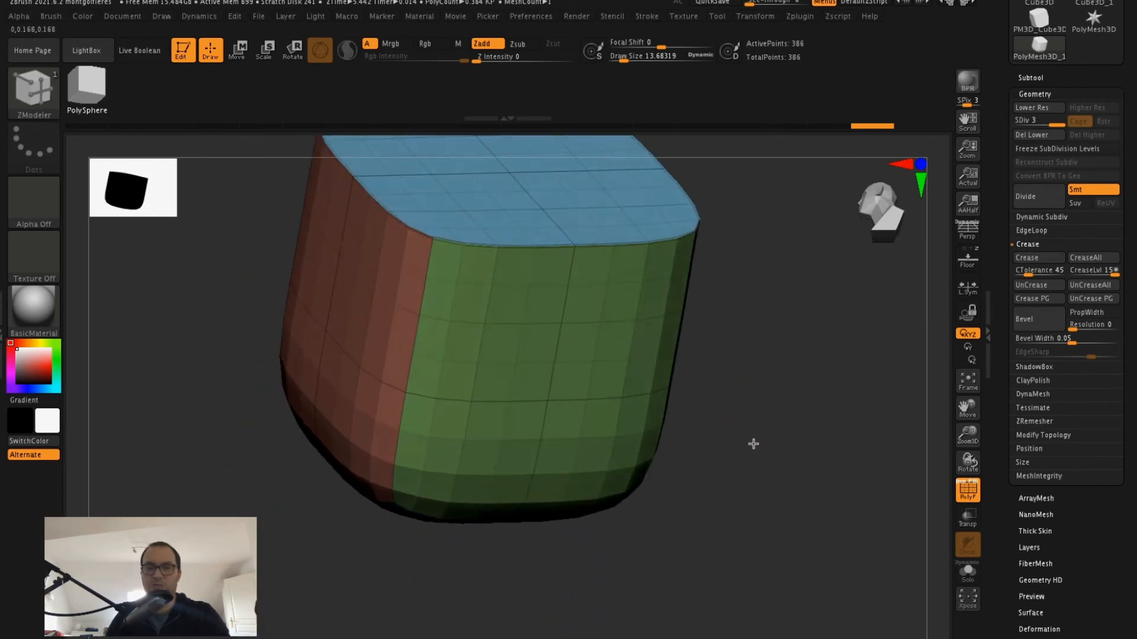
Step: Undo the subdivisions, set the crease target to Edge, and crease the upper halves of the cube's vertical corner edges
key(shift+d)
key(shift+d)
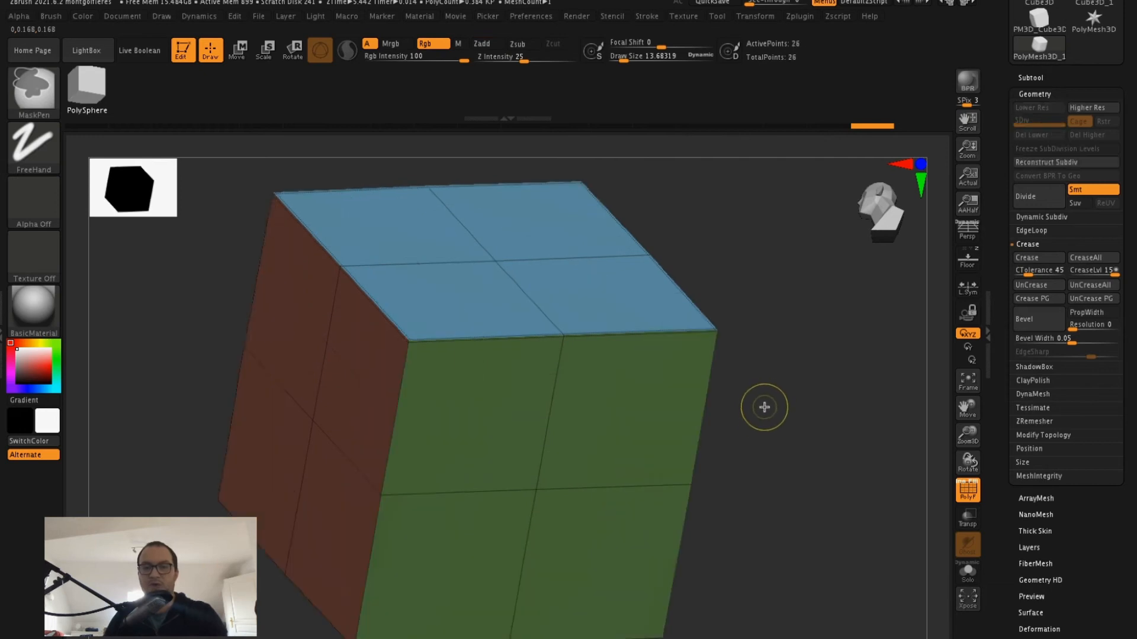
drag(788, 343, 764, 332)
key(space)
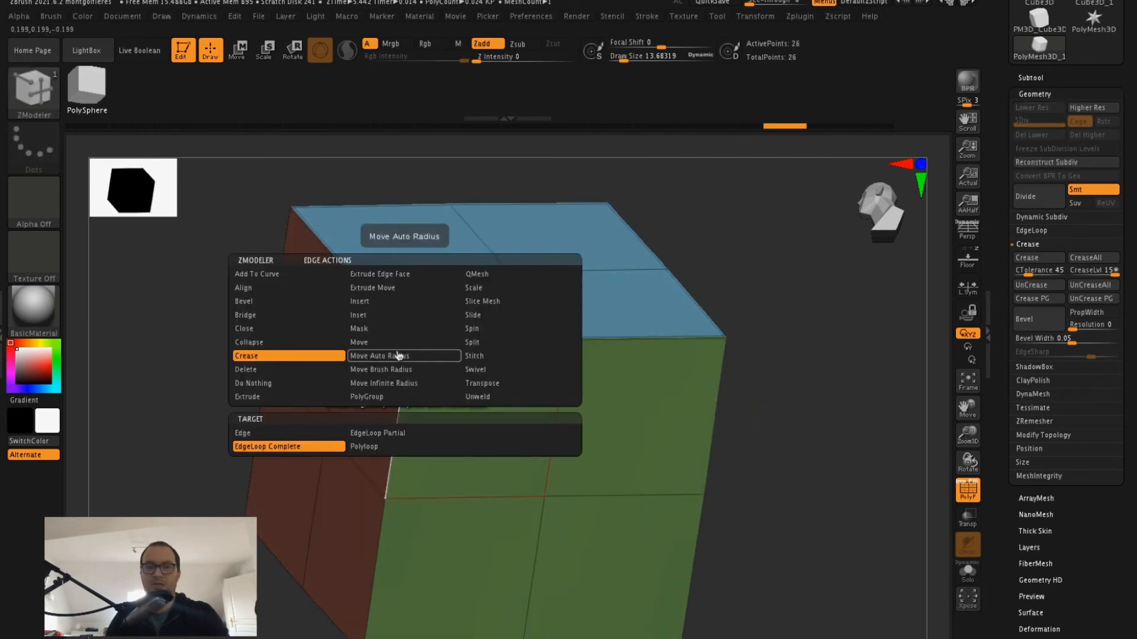
click(243, 432)
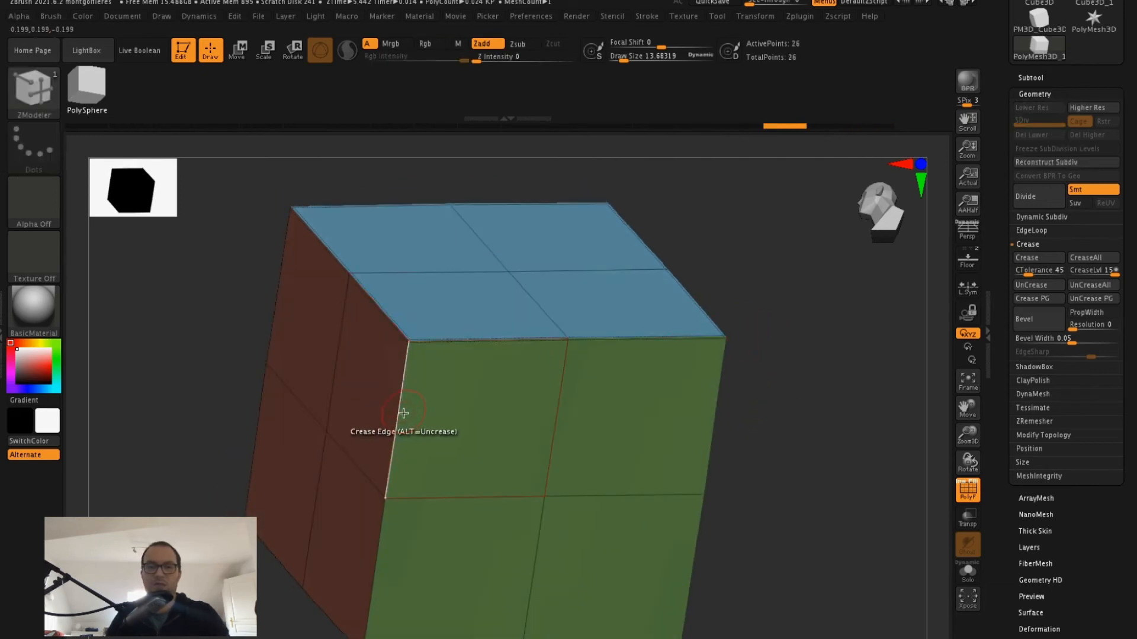
drag(830, 368, 759, 378)
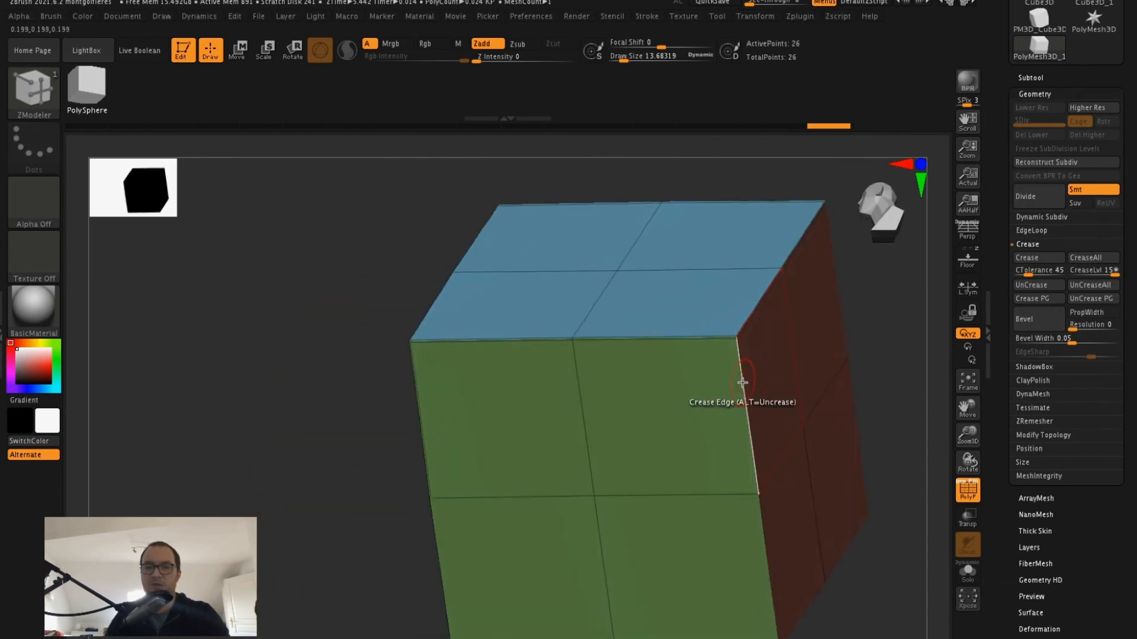
drag(817, 330, 853, 308)
drag(634, 255, 775, 255)
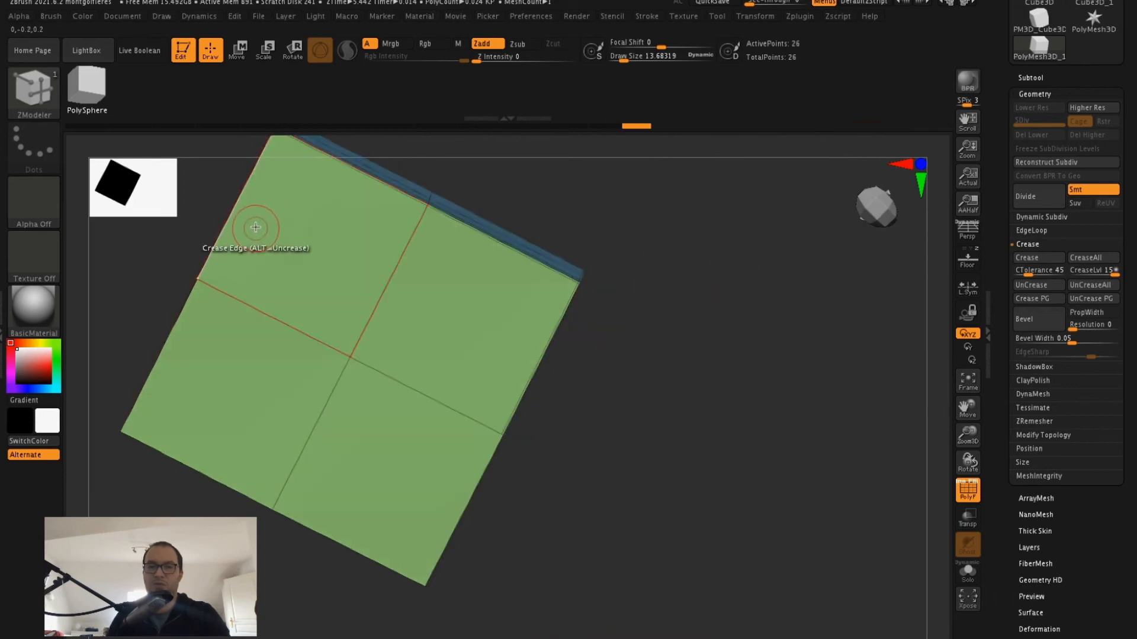
drag(674, 356, 444, 291)
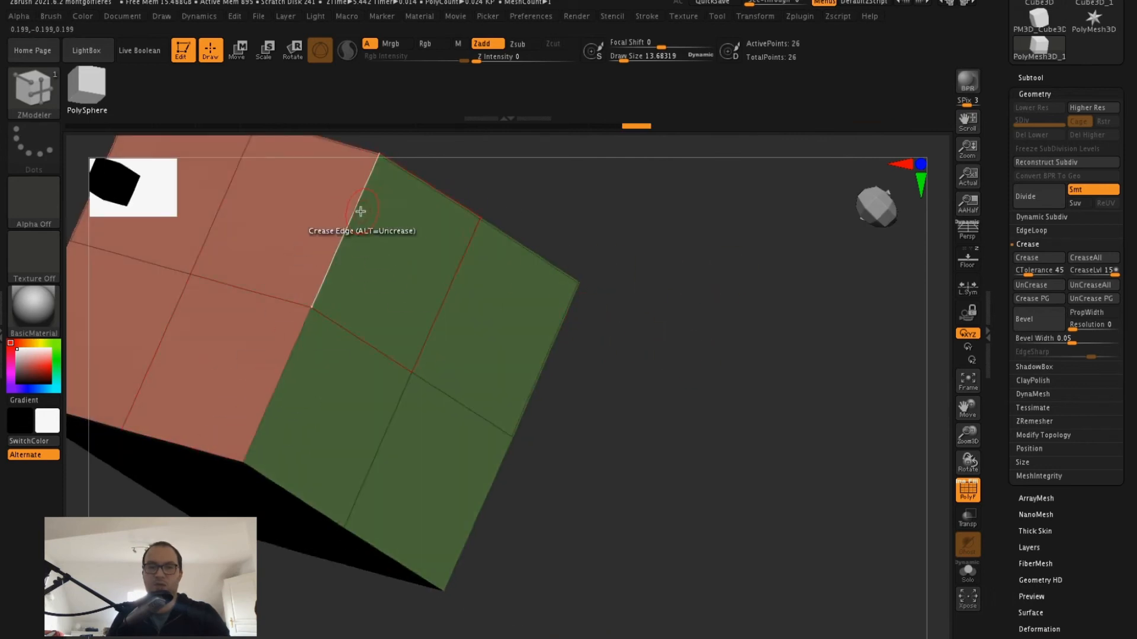
drag(606, 271, 663, 302)
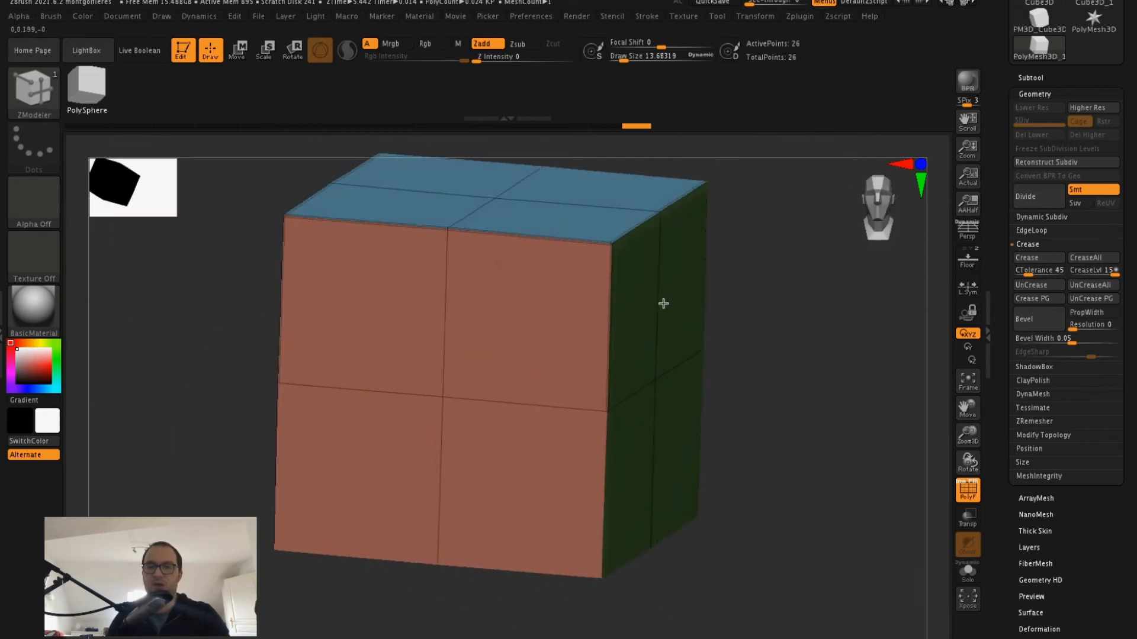
Step: Divide the cube with its individually creased vertical edges up to subdivision level 3 and examine the corners
click(1032, 198)
click(1031, 201)
drag(870, 330, 803, 356)
drag(769, 320, 788, 335)
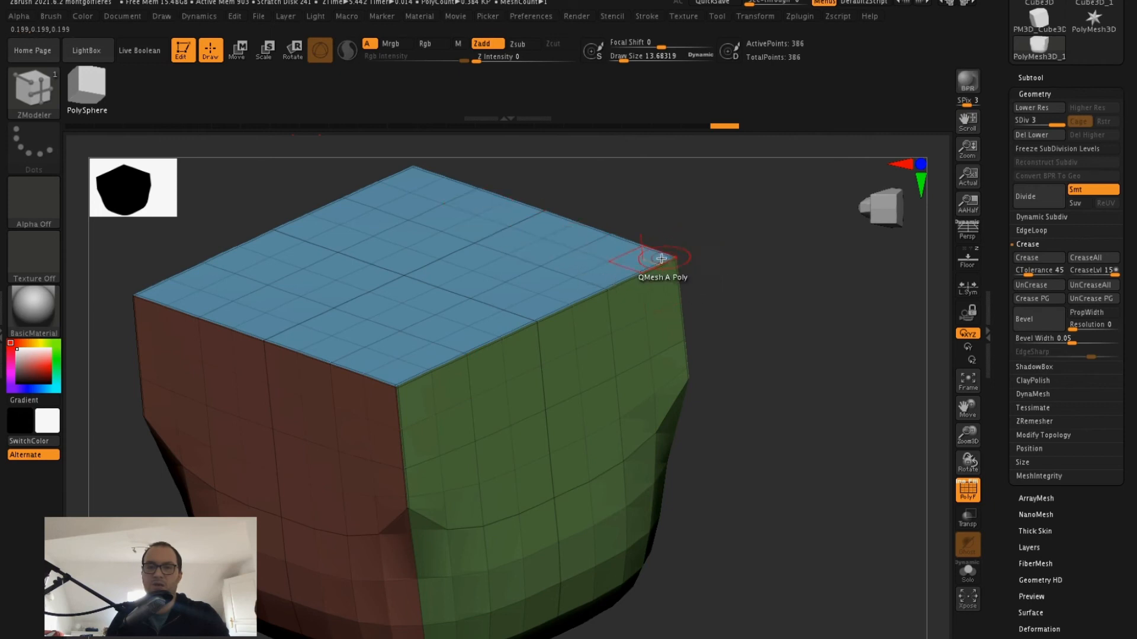
drag(699, 296, 752, 195)
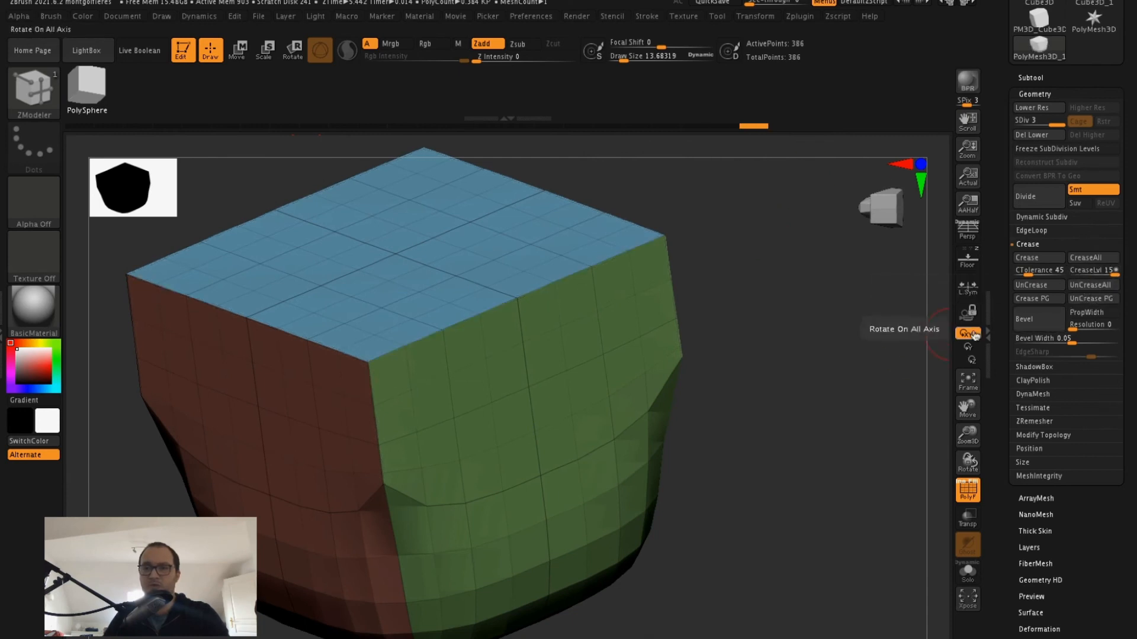
Step: Try subdivision level 1 on the divided cube, and undo back to the undivided cube
drag(1043, 122, 1018, 125)
key(ctrl+z)
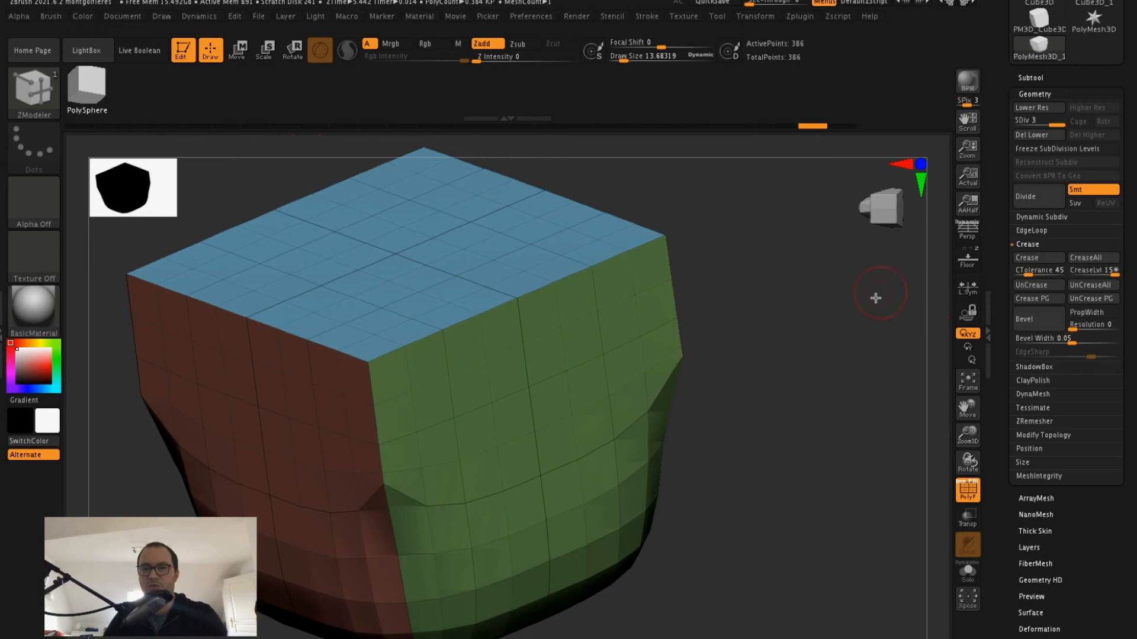
drag(1041, 124, 1010, 127)
key(ctrl+z)
key(ctrl+z)
key(ctrl+z)
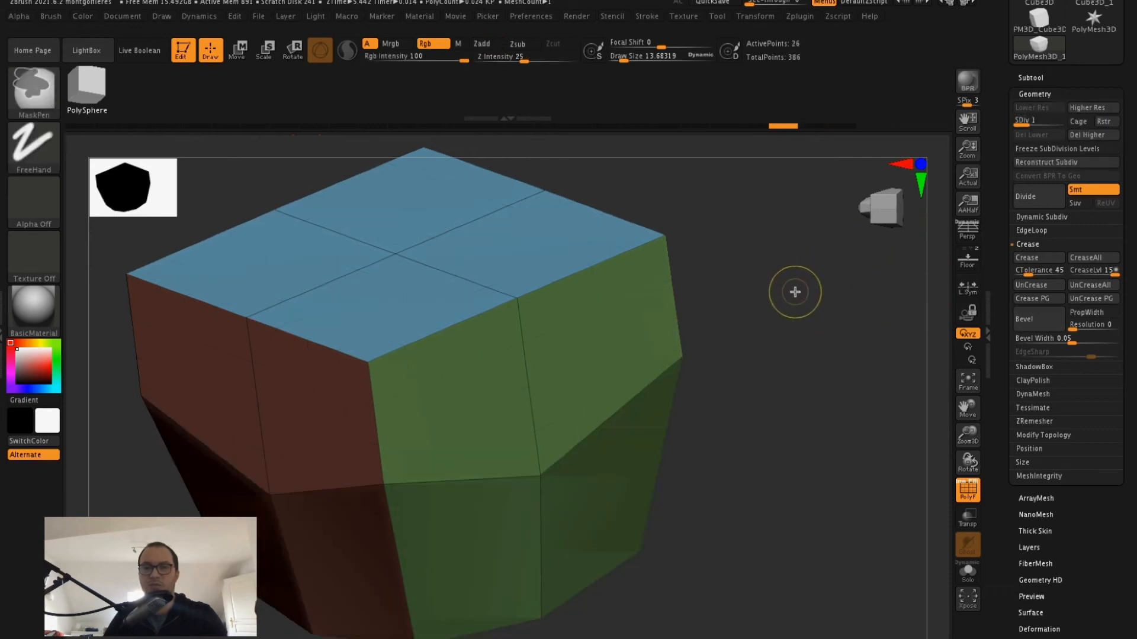
key(ctrl+z)
key(ctrl+z)
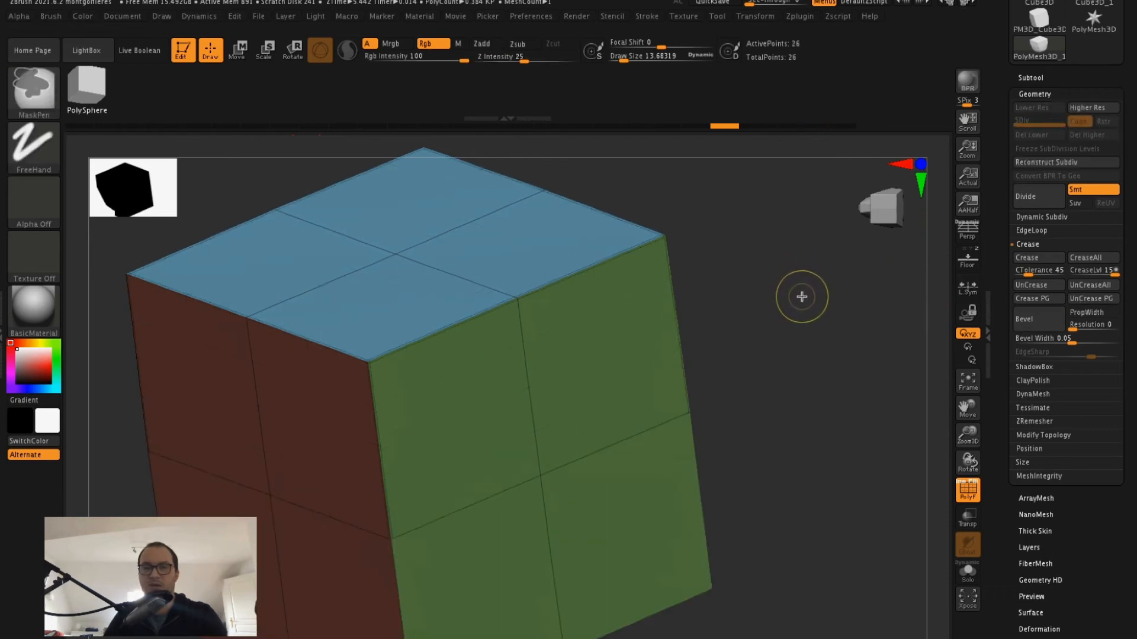
Step: Remove the creases along the cube's polygroup borders
drag(806, 305, 830, 309)
click(966, 496)
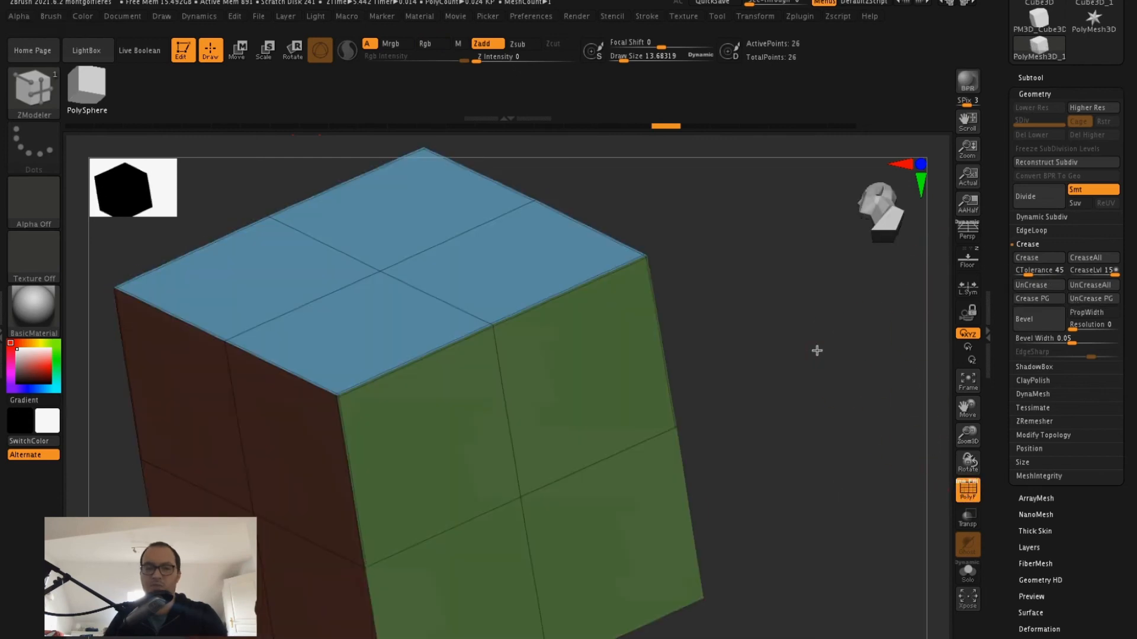
drag(817, 351, 820, 342)
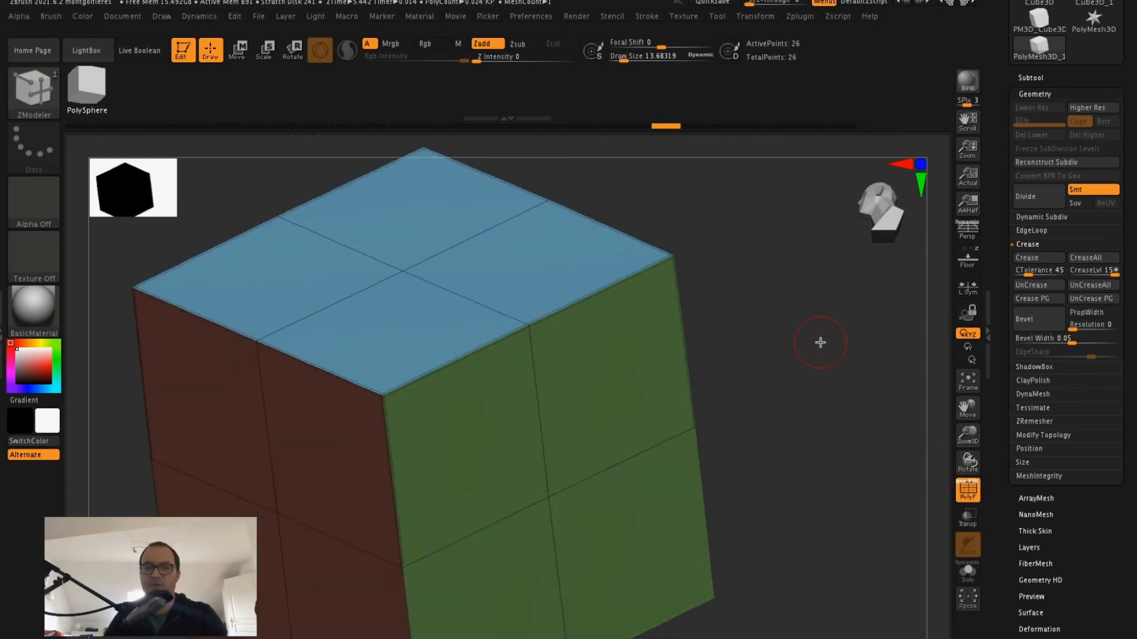
click(1084, 298)
Step: QMesh one upper quarter polygon of the green face outward into a protruding block
mouse_move(770, 361)
mouse_down()
mouse_move(789, 347)
mouse_move(792, 325)
mouse_move(775, 307)
mouse_move(780, 386)
mouse_up()
drag(459, 296, 782, 357)
drag(248, 444, 277, 414)
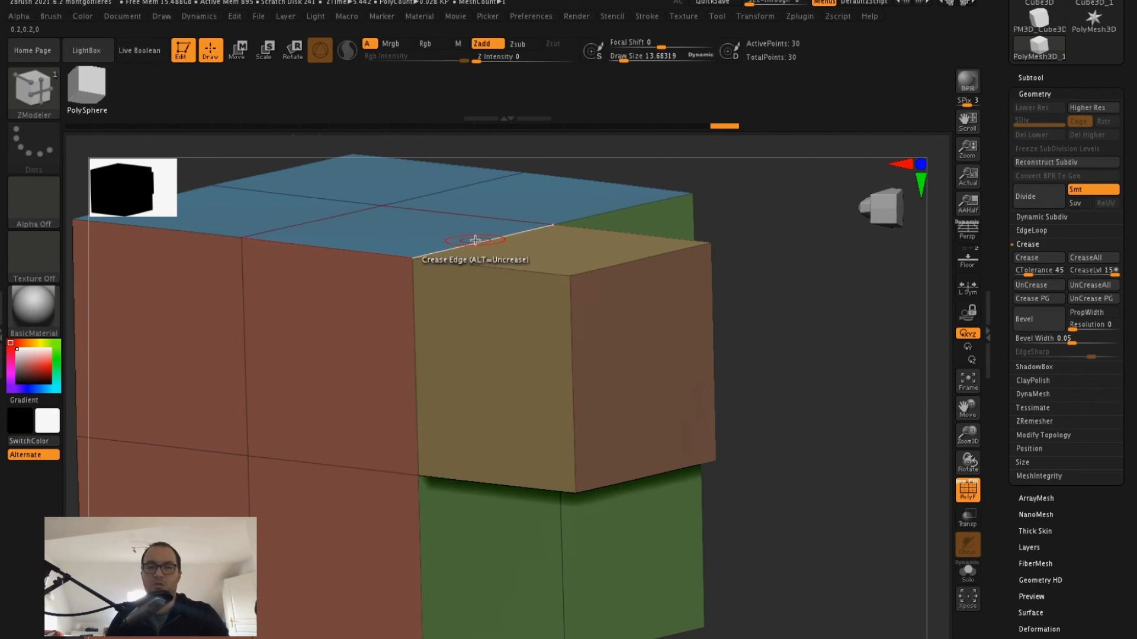
Step: Crease the edges where the protruding block meets the cube, and divide the mesh up to subdivision level 3
key(space)
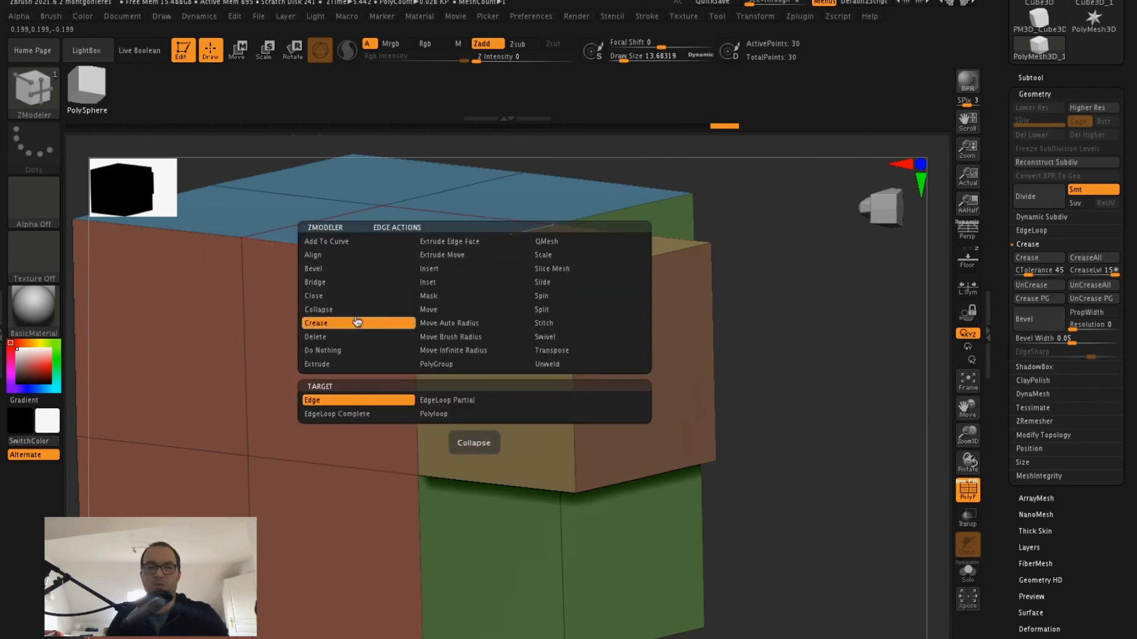
drag(736, 355, 548, 438)
drag(736, 272, 654, 341)
drag(753, 214, 864, 254)
click(1030, 205)
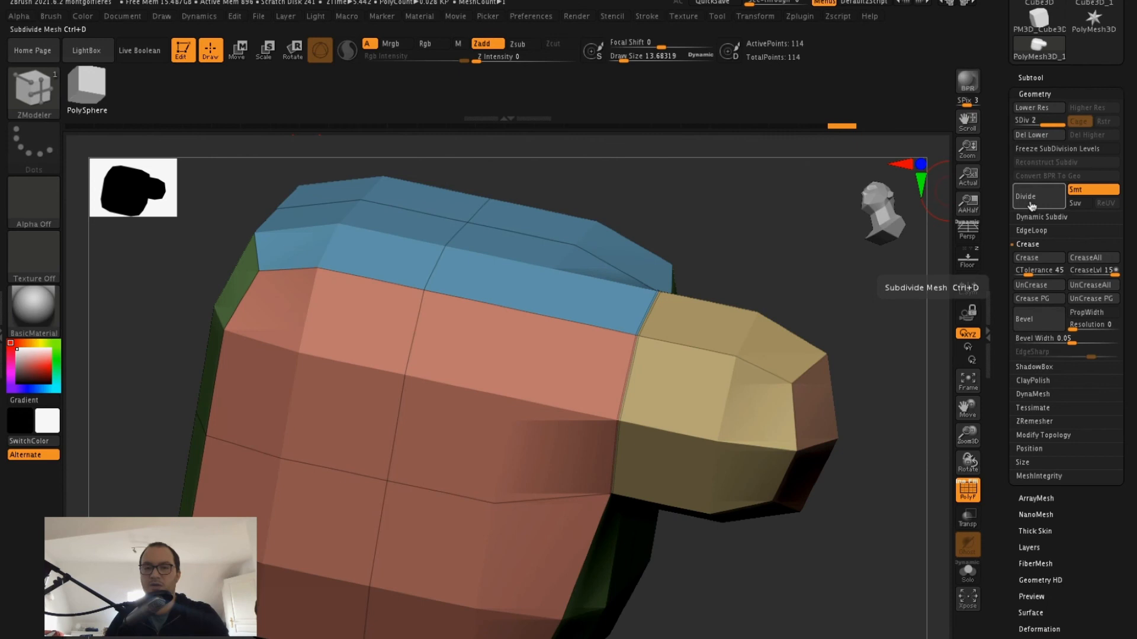
click(1031, 205)
drag(876, 274, 649, 287)
Step: Undo the subdivisions and crease the protruding block's outer edges one by one
key(shift+d)
key(shift+d)
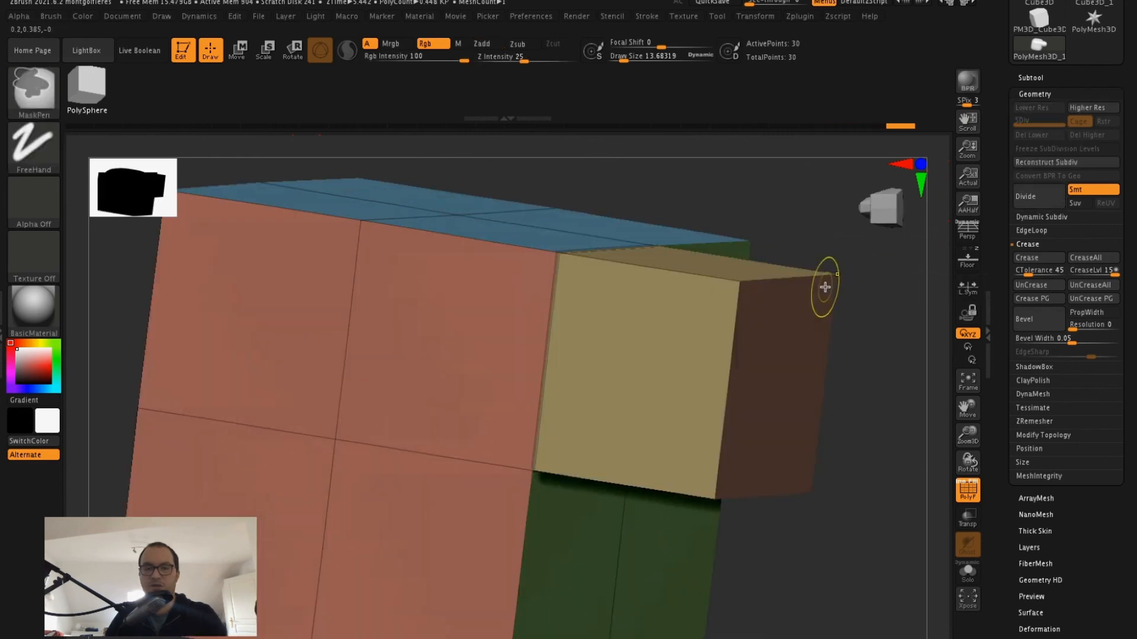
drag(844, 235, 677, 302)
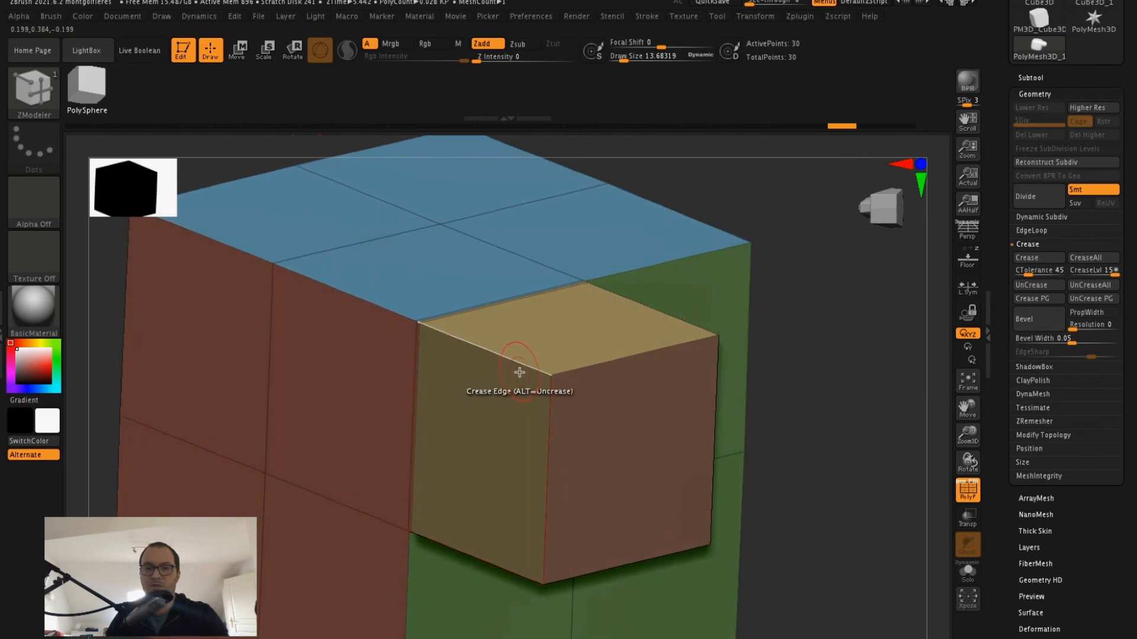
drag(844, 390, 820, 282)
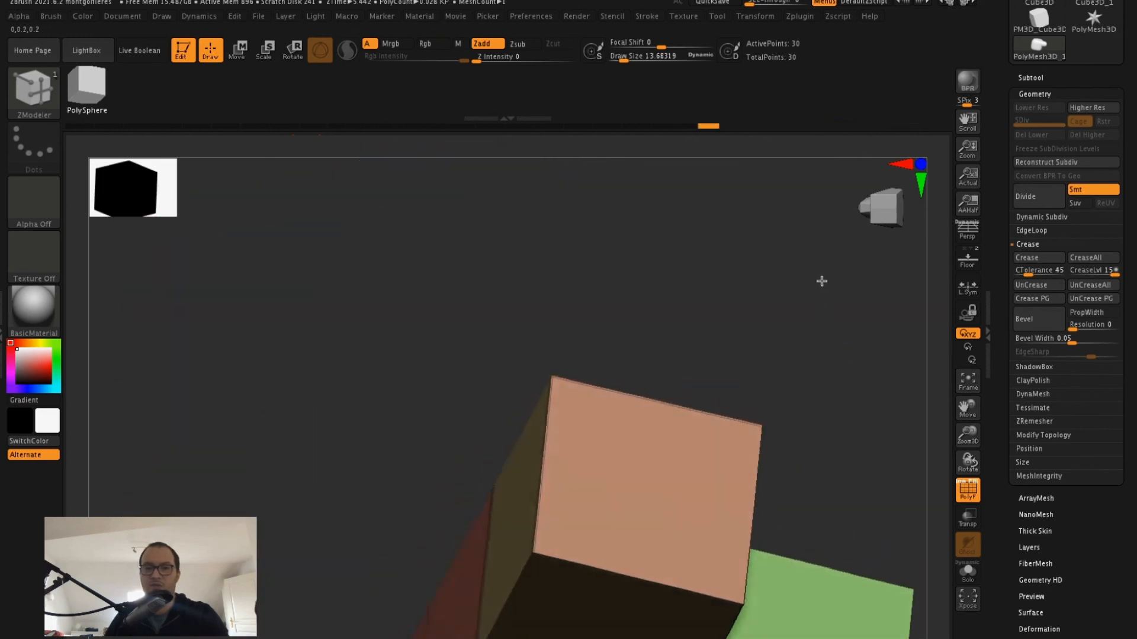
drag(598, 332, 677, 262)
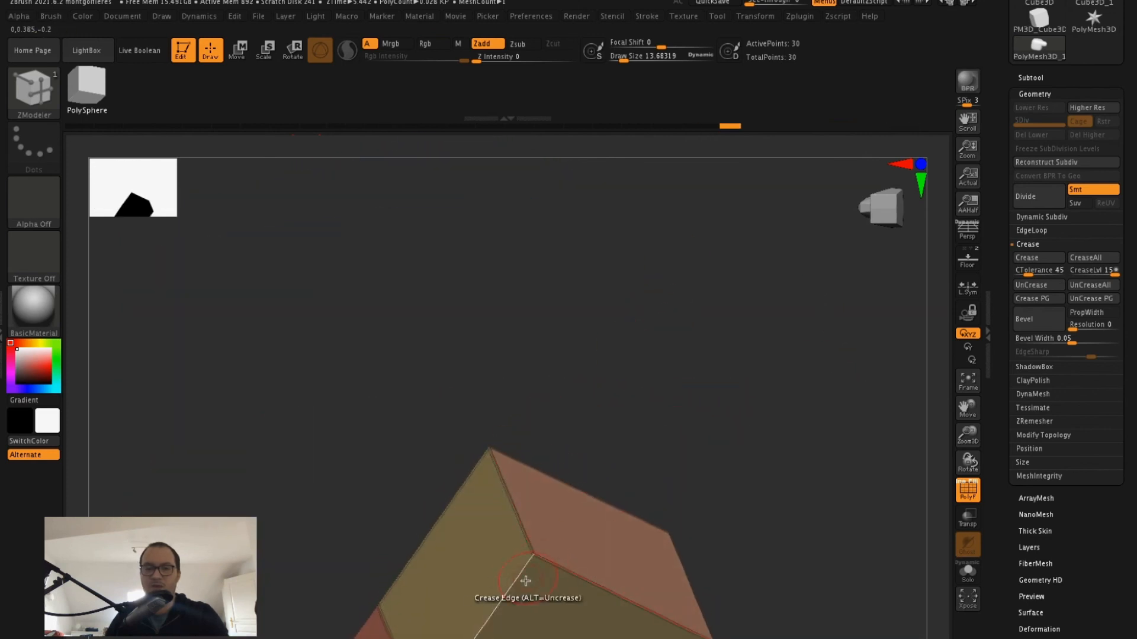
drag(775, 438, 578, 552)
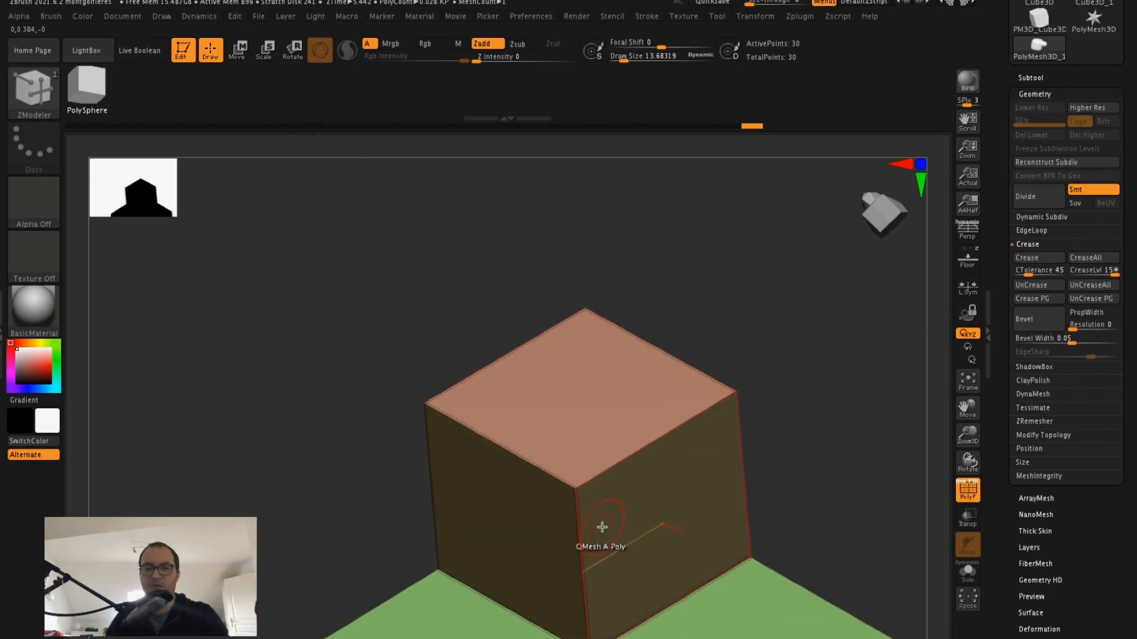
drag(766, 376, 755, 431)
drag(628, 350, 752, 293)
Step: Try dividing the mesh with the block's edges creased, and undo the division
key(ctrl+d)
drag(878, 458, 863, 428)
key(shift+d)
drag(842, 374, 906, 267)
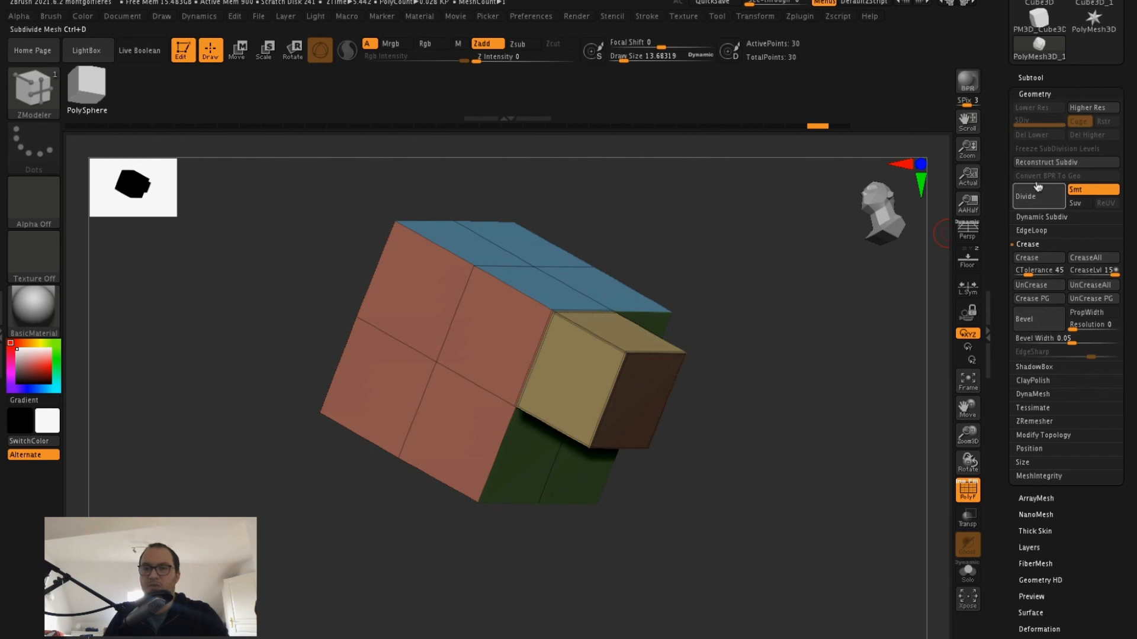
Step: Turn dynamic subdivision on to preview the creased mesh, and turn it off again
click(1040, 217)
click(1038, 231)
click(1038, 231)
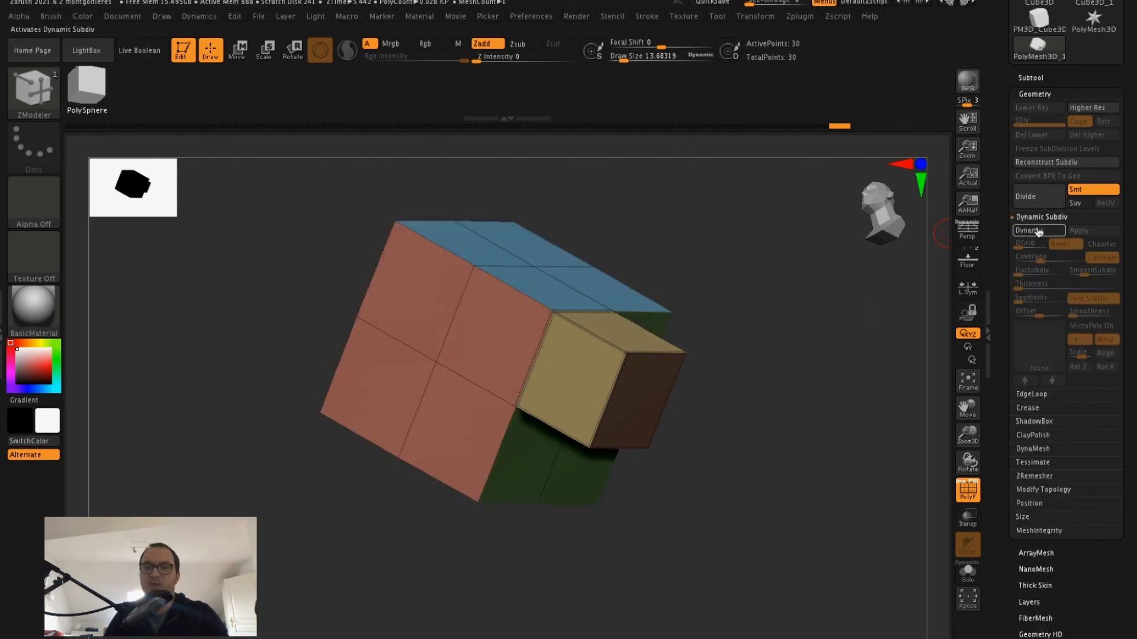
drag(732, 377, 762, 335)
ctrl+drag(762, 335, 792, 381)
drag(792, 381, 790, 339)
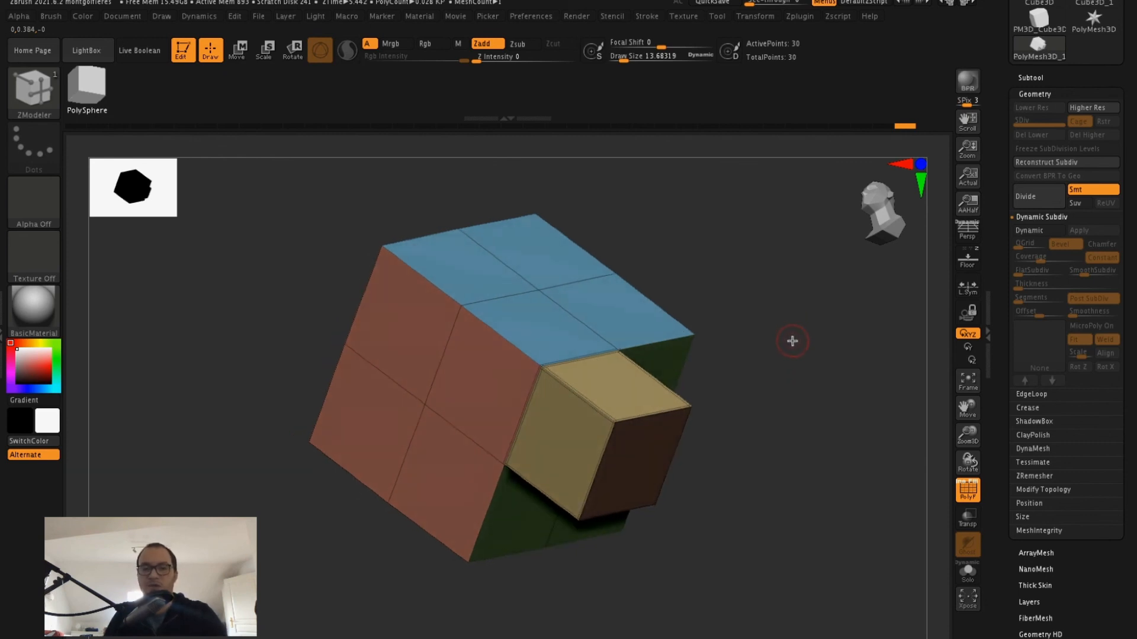
drag(791, 343, 791, 343)
drag(792, 353, 788, 325)
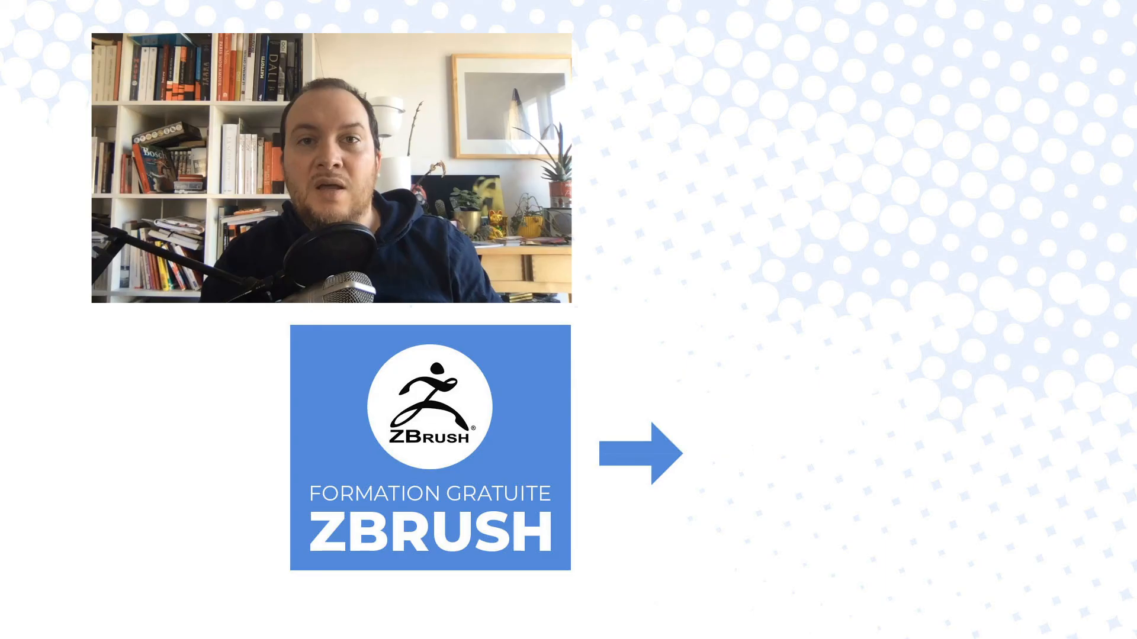